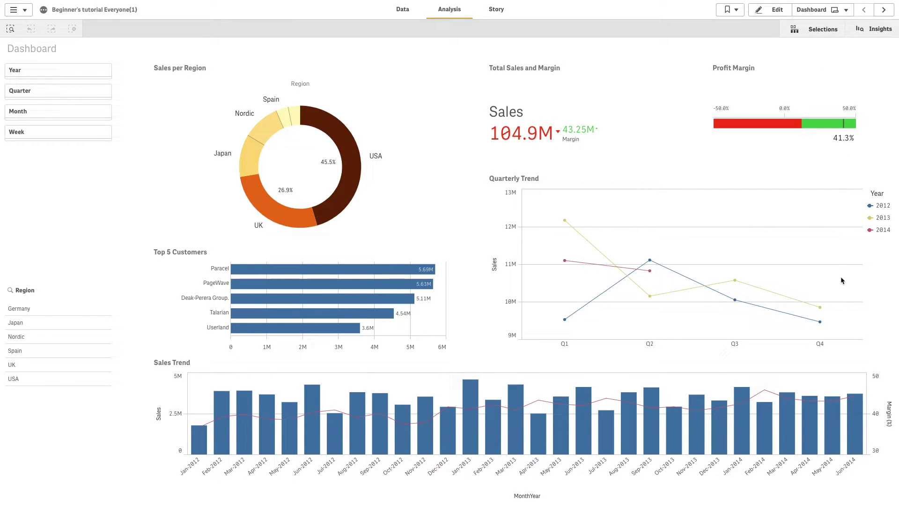
mouse_move(689, 462)
mouse_move(178, 365)
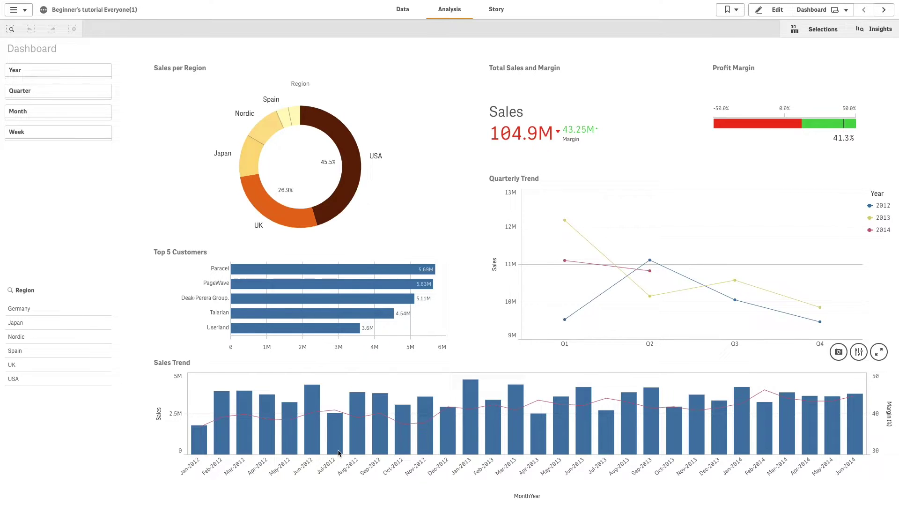
mouse_move(339, 452)
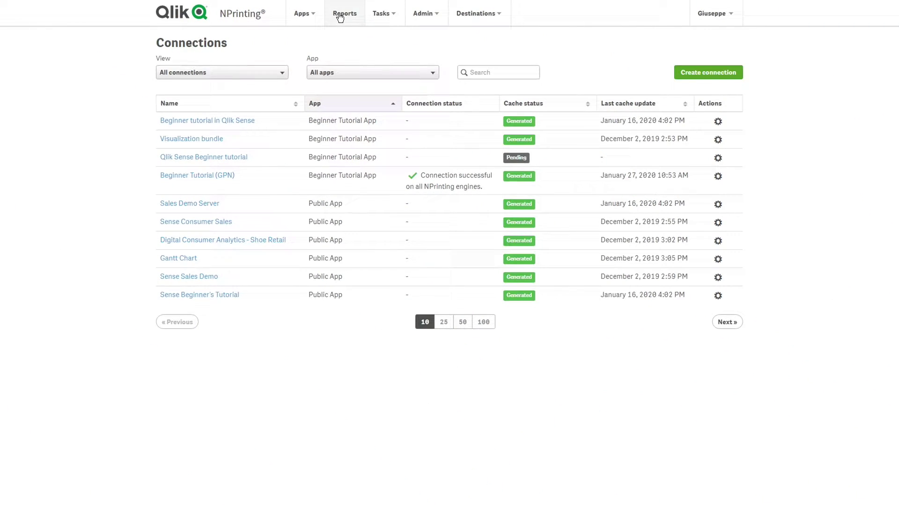
- Start a new NPrinting report titled "Qlik Sense - Beginner tutorial Dashboard" with type QlikEntity
left_click(340, 15)
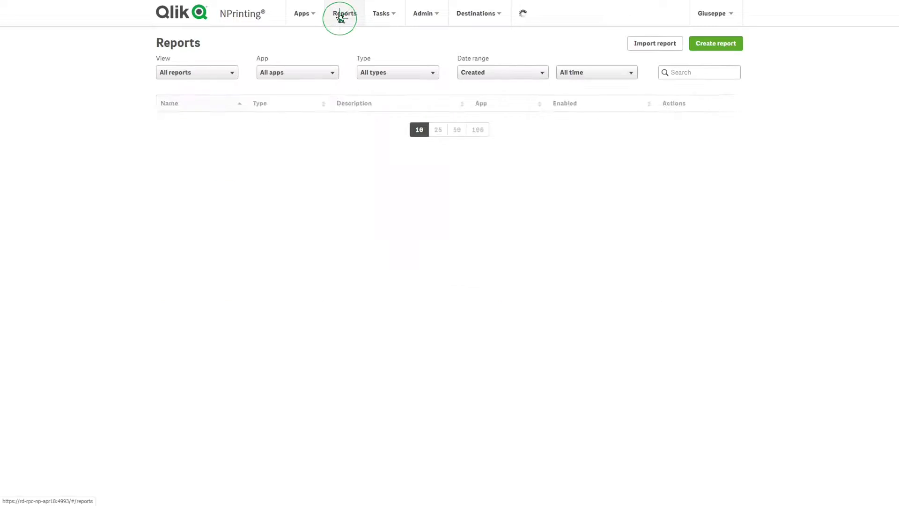
left_click(708, 43)
left_click(340, 119)
type("Qlik Se")
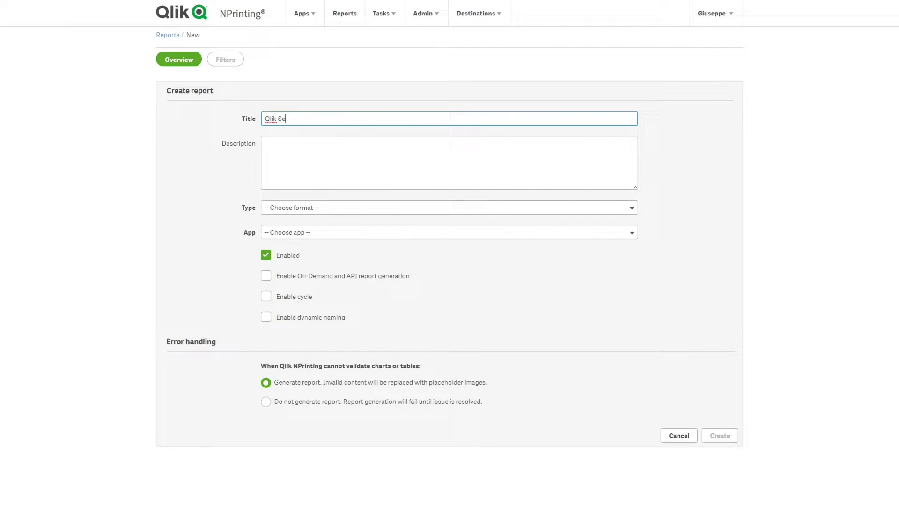
type("nse - Beginner tutorial Dashboard")
left_click(315, 210)
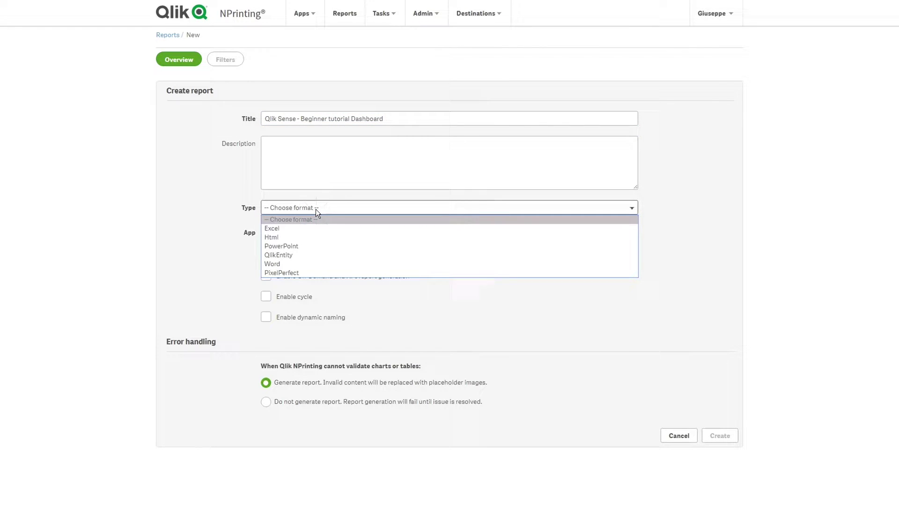
left_click(294, 254)
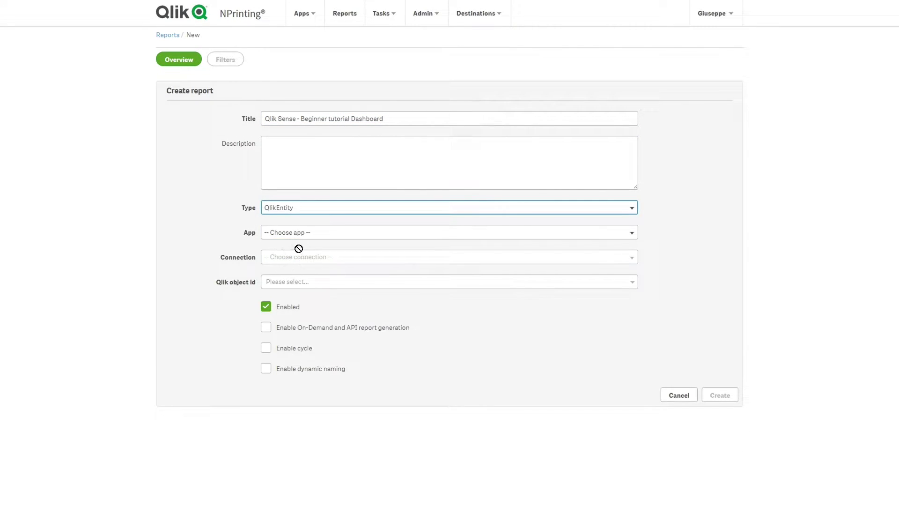
- Assign the Beginner Tutorial App, the connection "Beginner tutorial in Qlik Sense" and the object "S\rNhsqm - Dashboard", and create the report
left_click(305, 234)
left_click(316, 251)
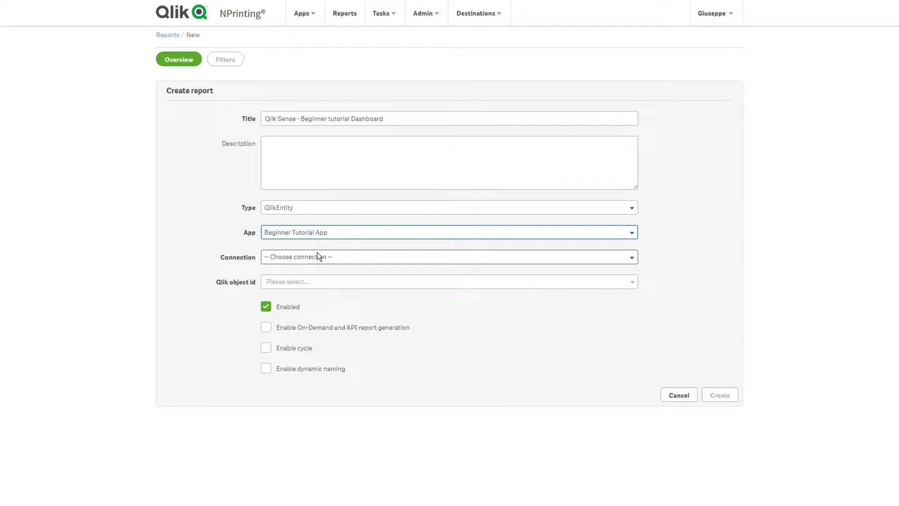
left_click(317, 254)
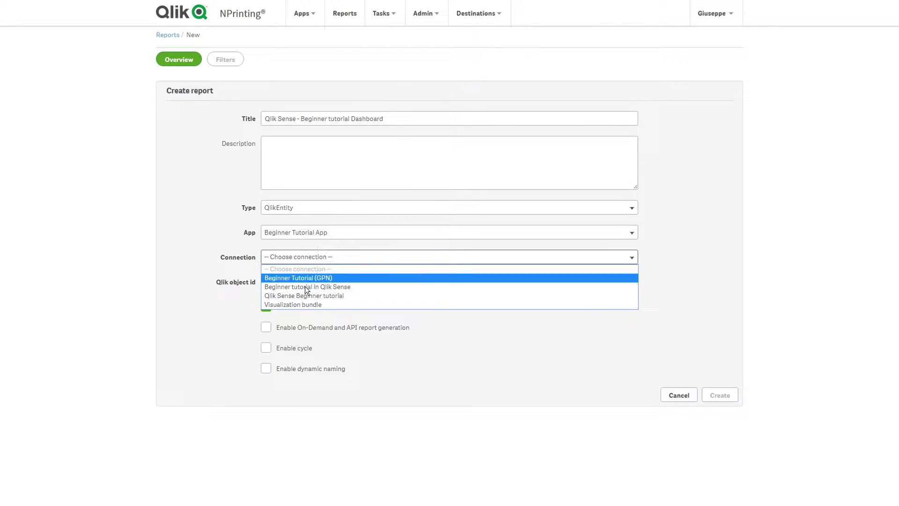
left_click(296, 286)
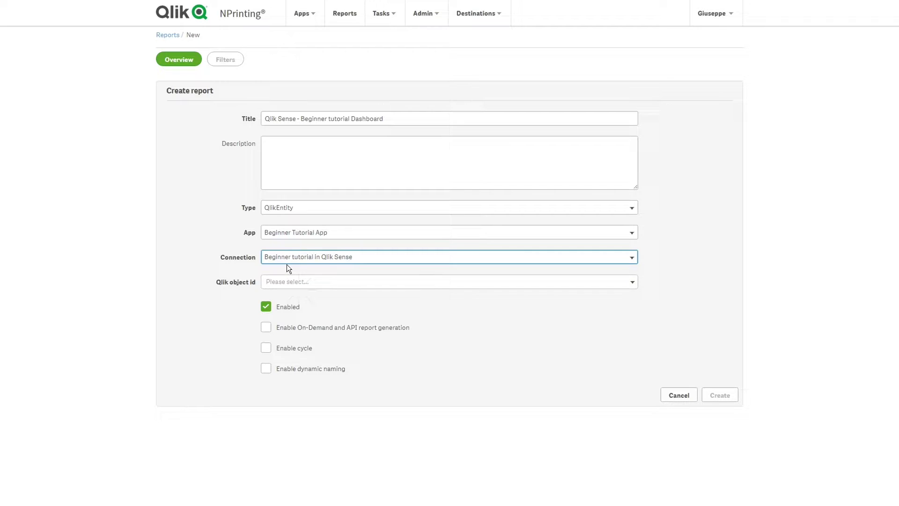
left_click(289, 281)
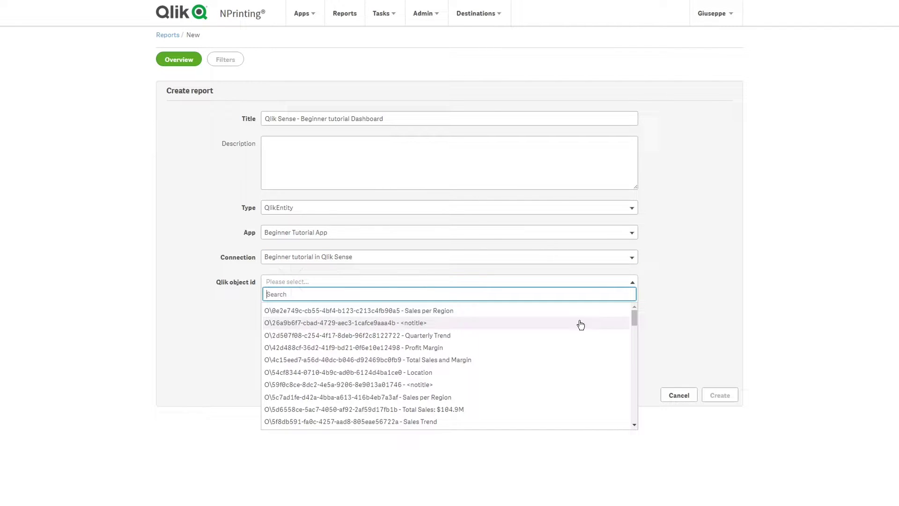
left_click_drag(633, 321, 636, 425)
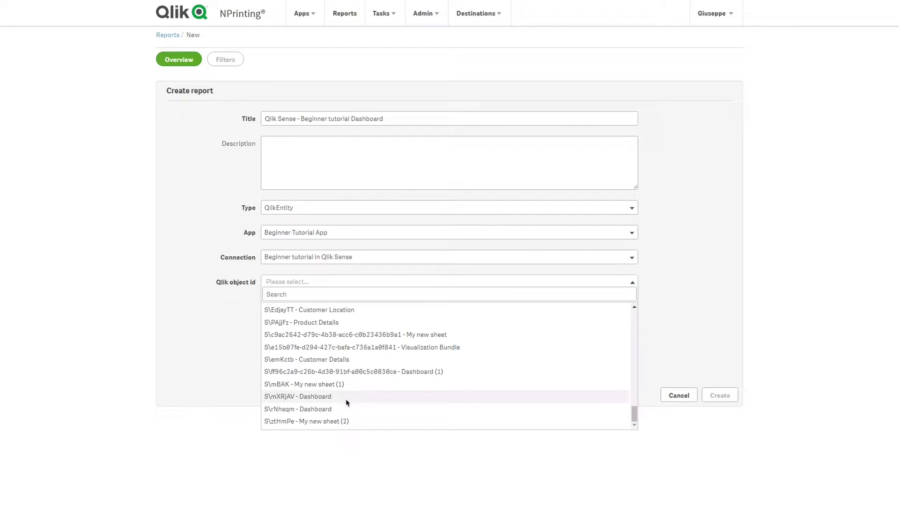
left_click(310, 408)
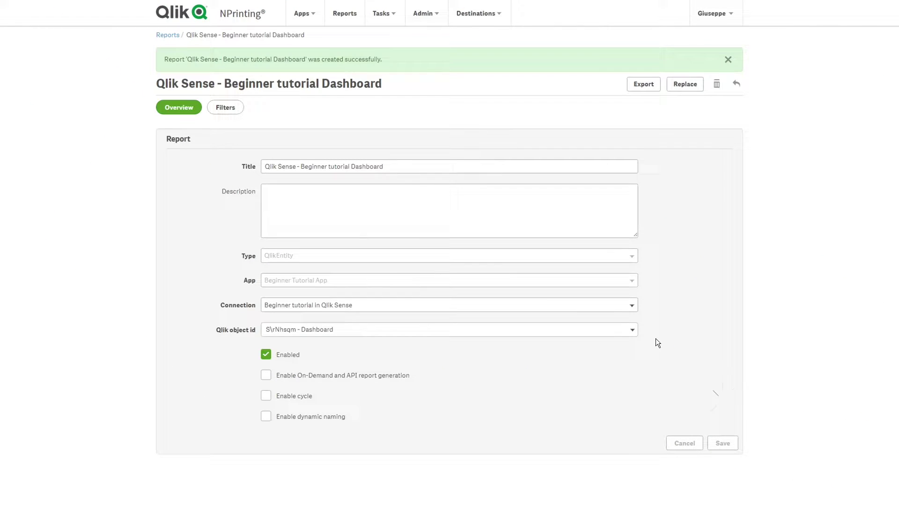
- Start another new report titled "Sales per Region" with type QlikEntity
left_click(340, 26)
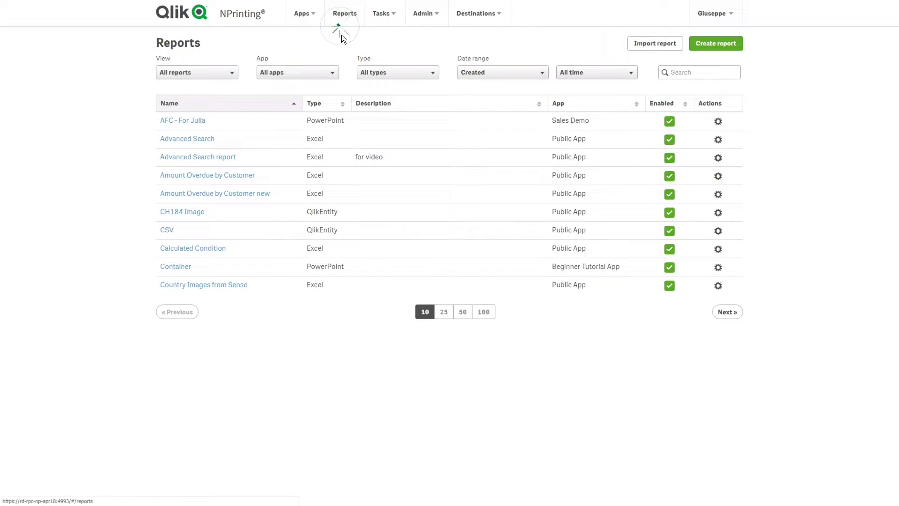
left_click(708, 43)
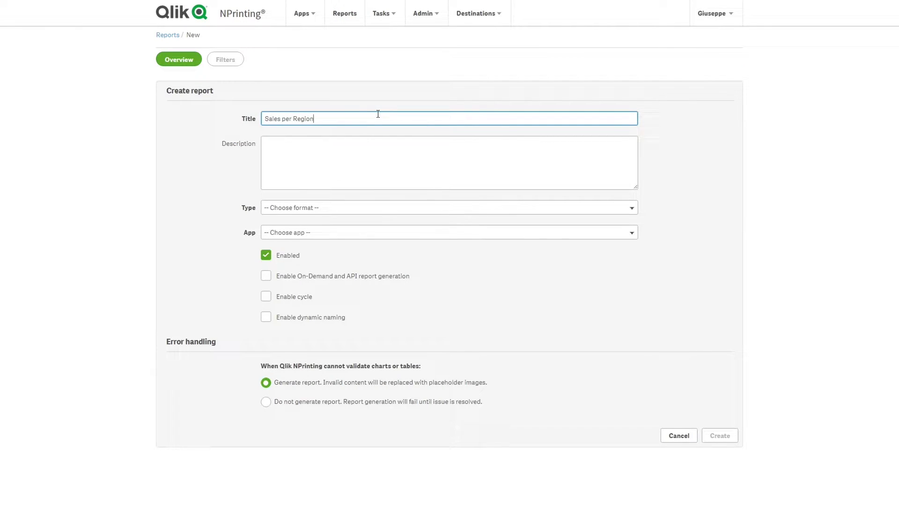
left_click(348, 209)
left_click(298, 255)
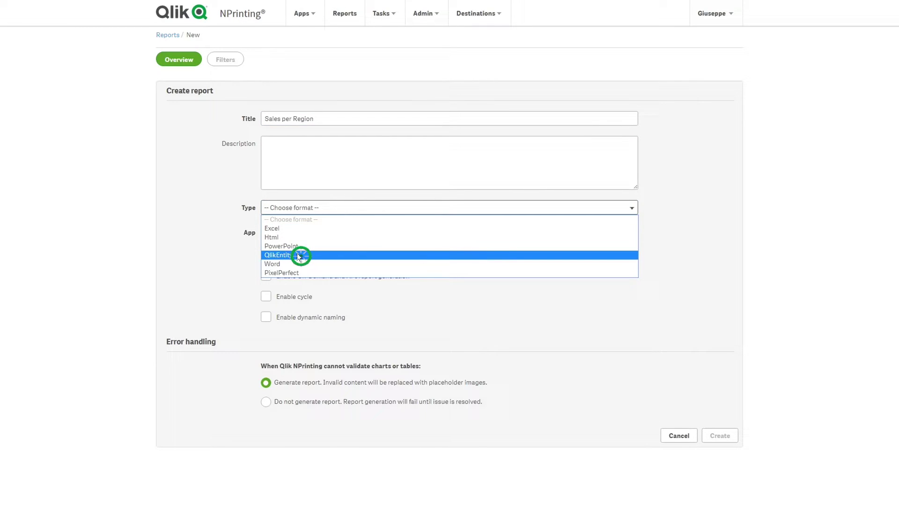
- Create the report from the Beginner Tutorial App, connection "Beginner tutorial in Qlik Sense" and object "O\0e2e749c-cb55-4bf4-b123-c213c4fb90a5 - Sales per Region"
left_click(307, 234)
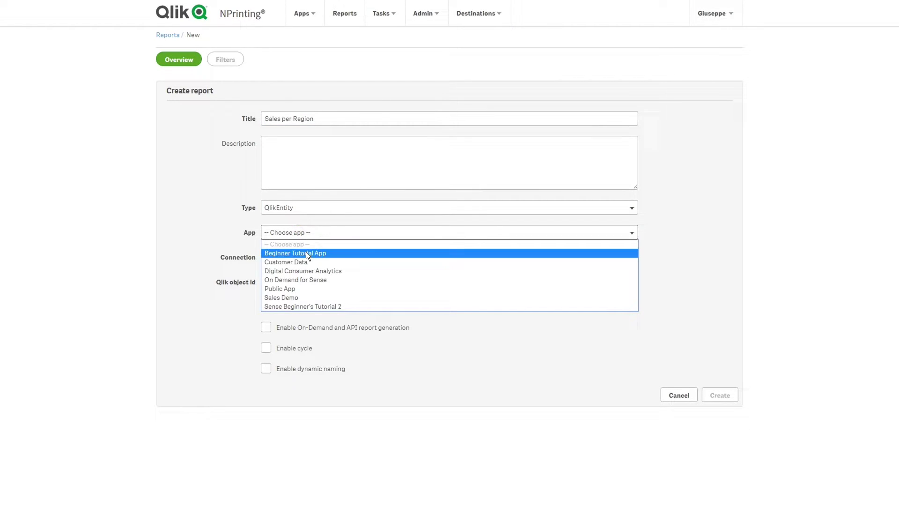
left_click(306, 253)
left_click(306, 257)
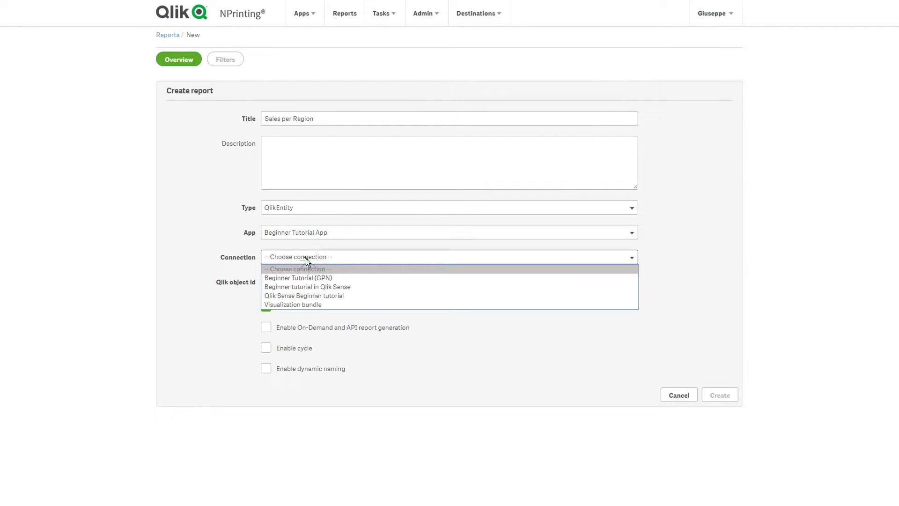
left_click(309, 285)
left_click(319, 283)
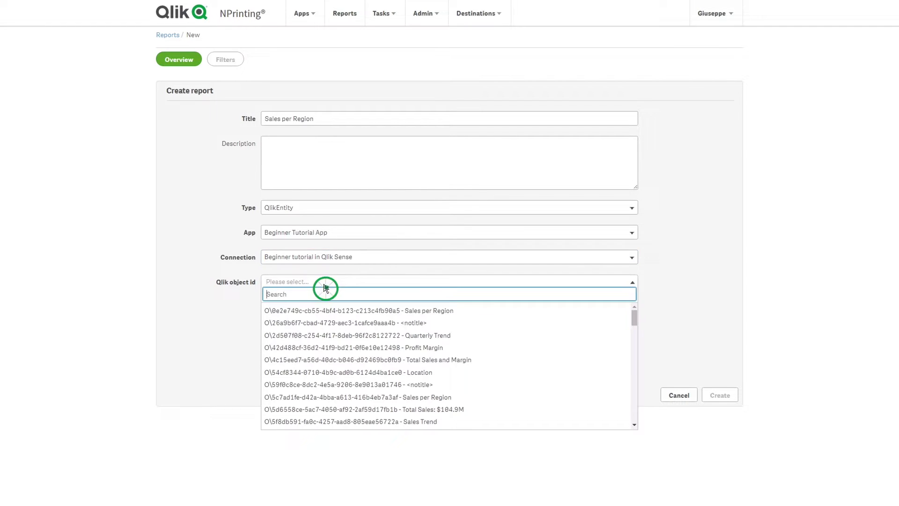
left_click(424, 313)
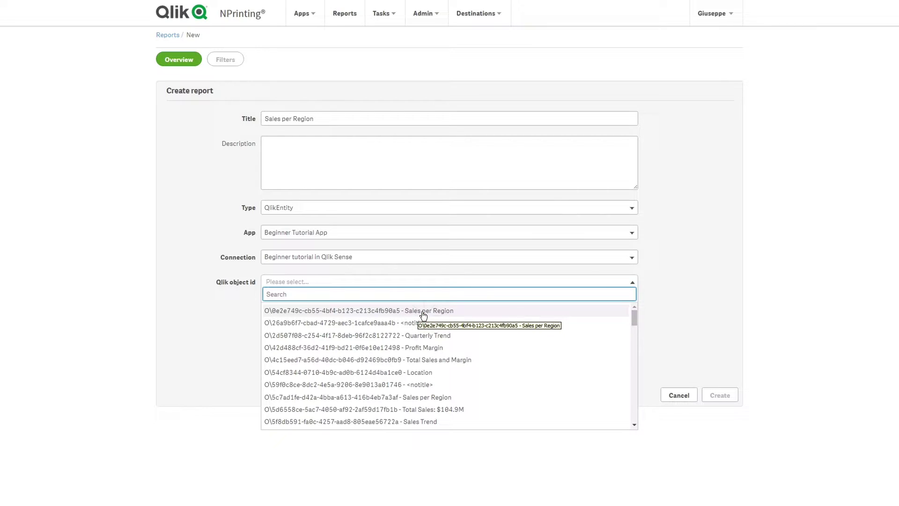
left_click(424, 313)
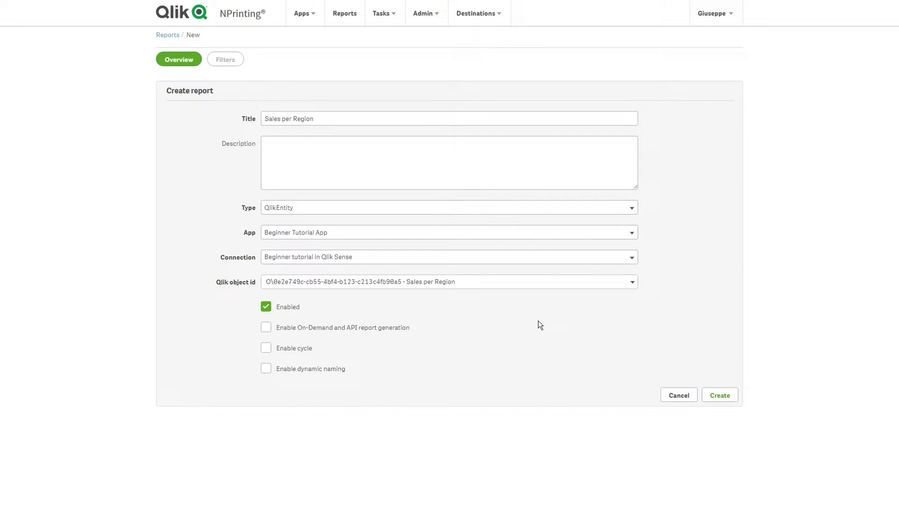
left_click(715, 393)
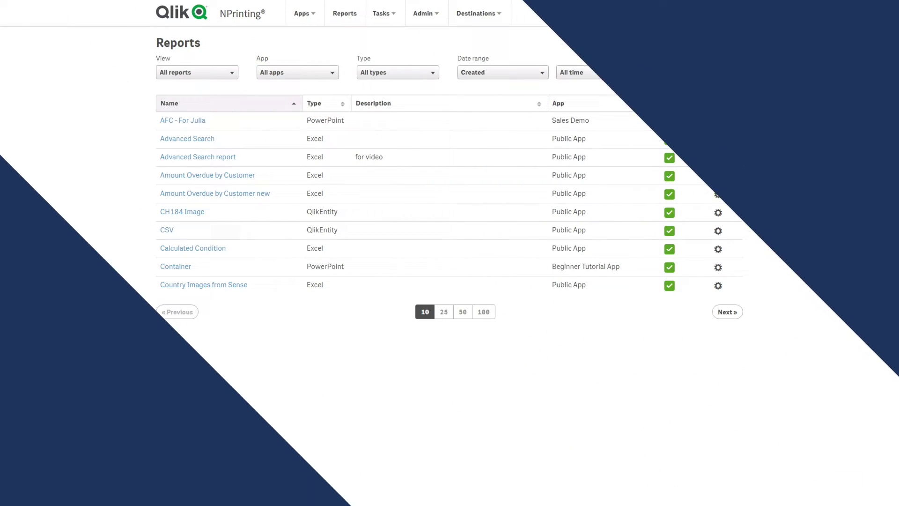
- Start a third new report titled "Qlik Entity Sales Trend" with type QlikEntity
left_click(716, 43)
left_click(409, 120)
type("Qlik Ent")
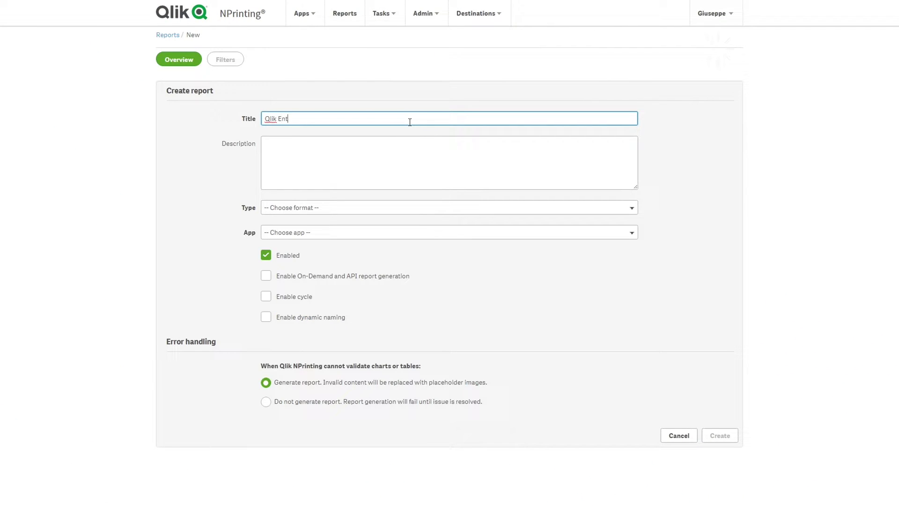
type("ity Sales Trend")
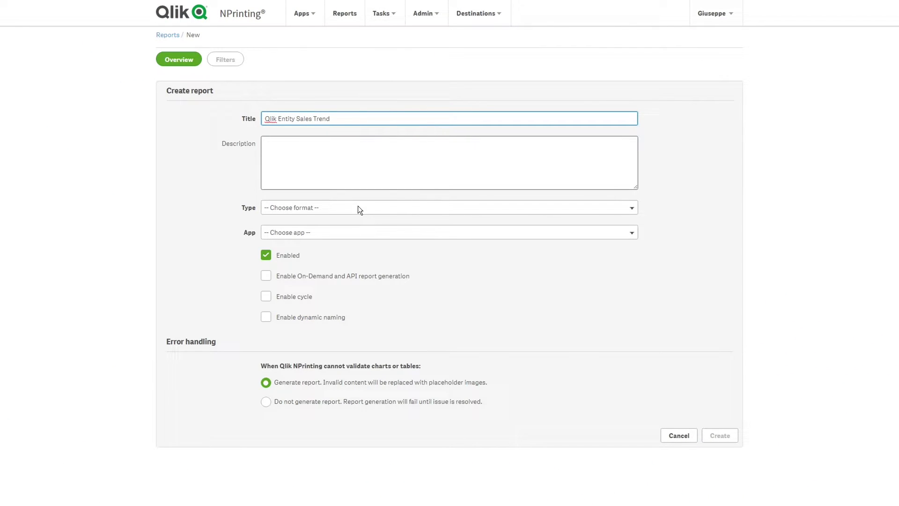
left_click(358, 208)
left_click(293, 254)
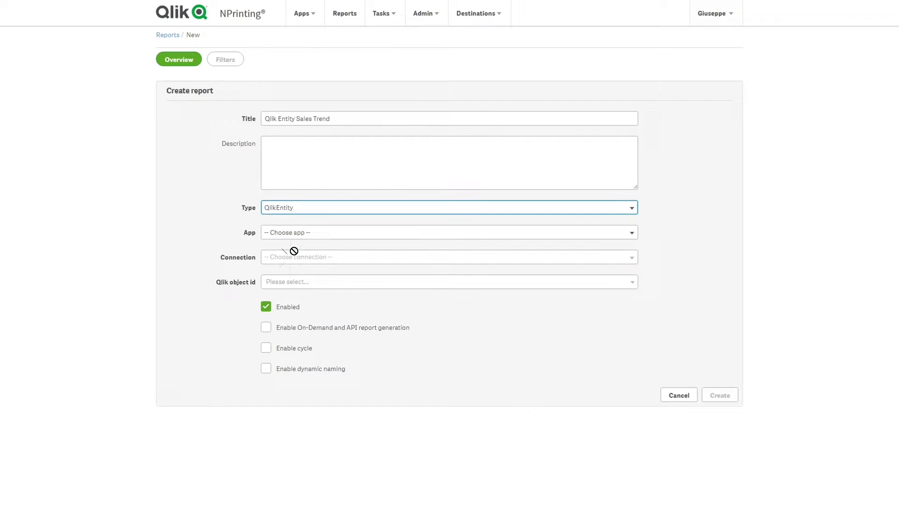
- Create the report from the Beginner Tutorial App, connection "Beginner tutorial in Qlik Sense" and object "O\5f8db591-fa0c-4257-aad8-805eae56722a - Sales Trend"
left_click(307, 235)
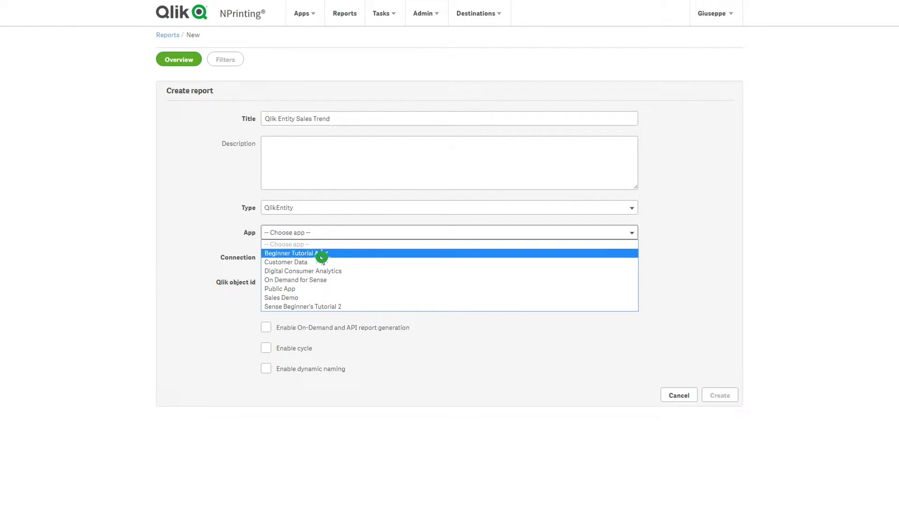
left_click(320, 255)
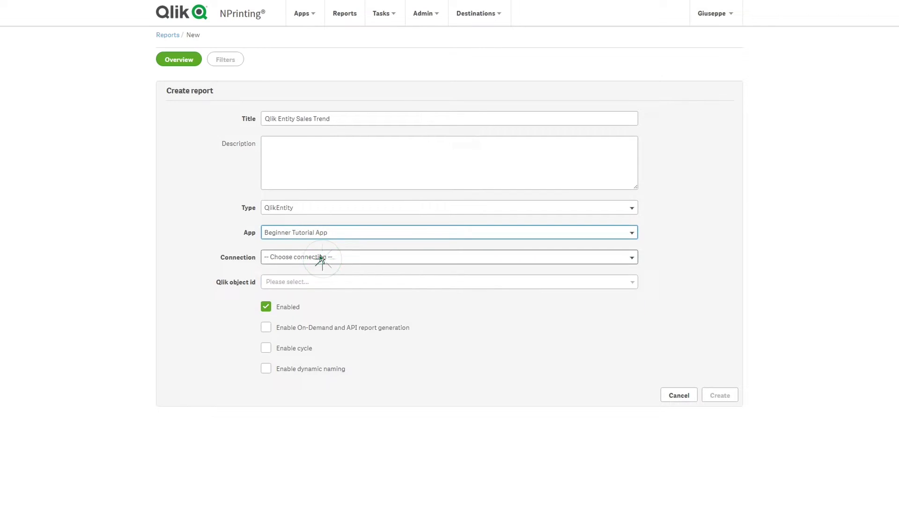
left_click(317, 258)
left_click(307, 285)
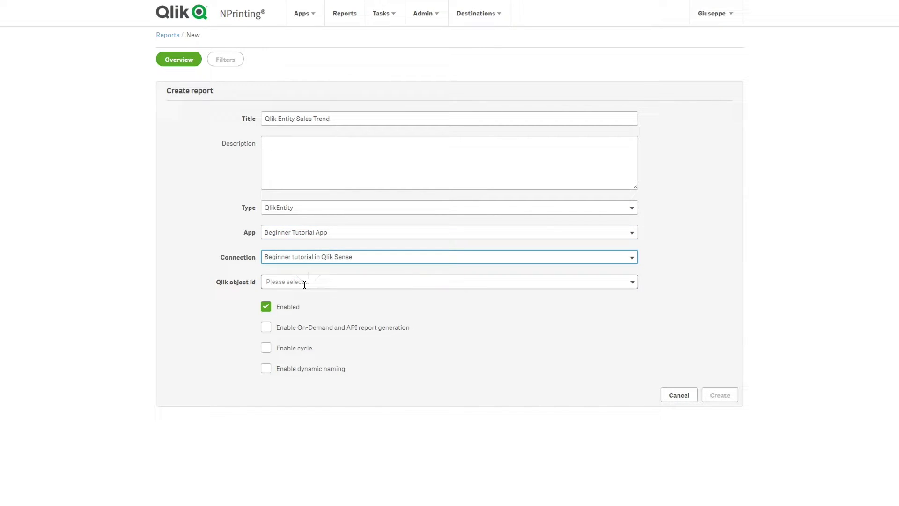
left_click(305, 282)
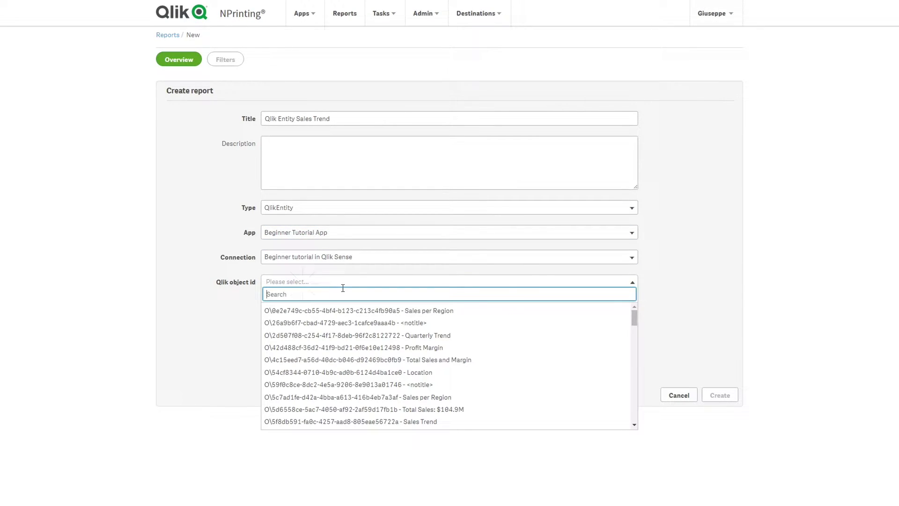
left_click(380, 422)
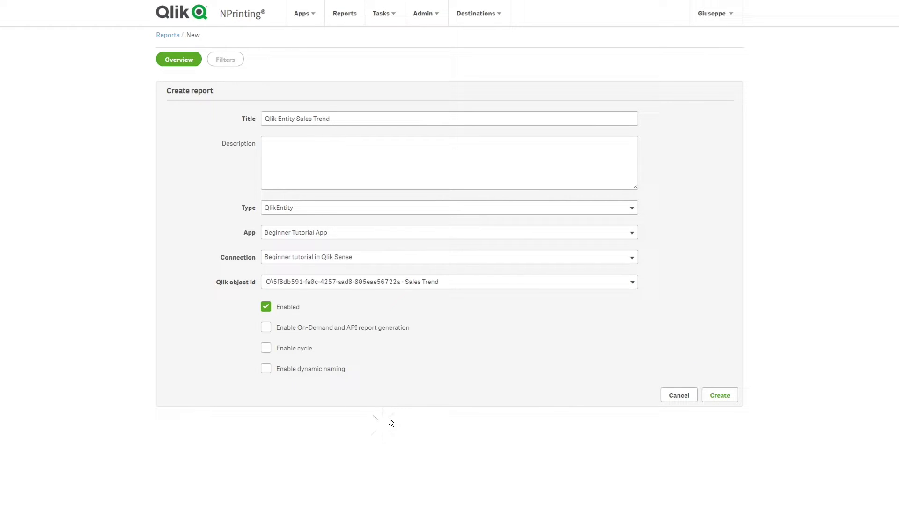
left_click(717, 394)
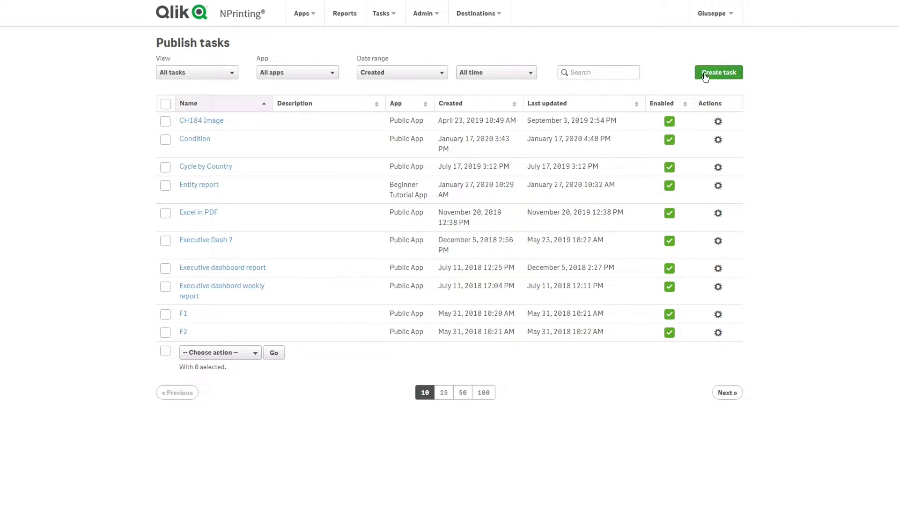
- Create a publish task named "Qlik Entities" for the Beginner Tutorial App
left_click(719, 74)
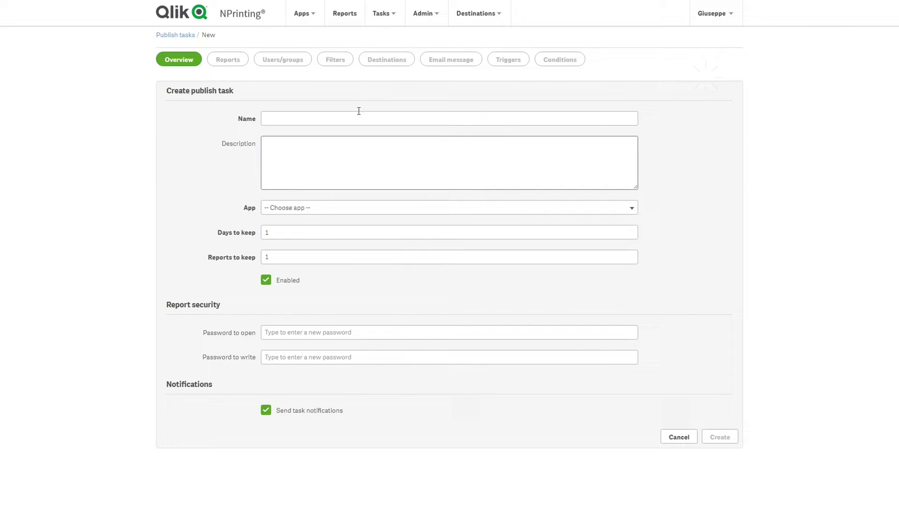
left_click(341, 114)
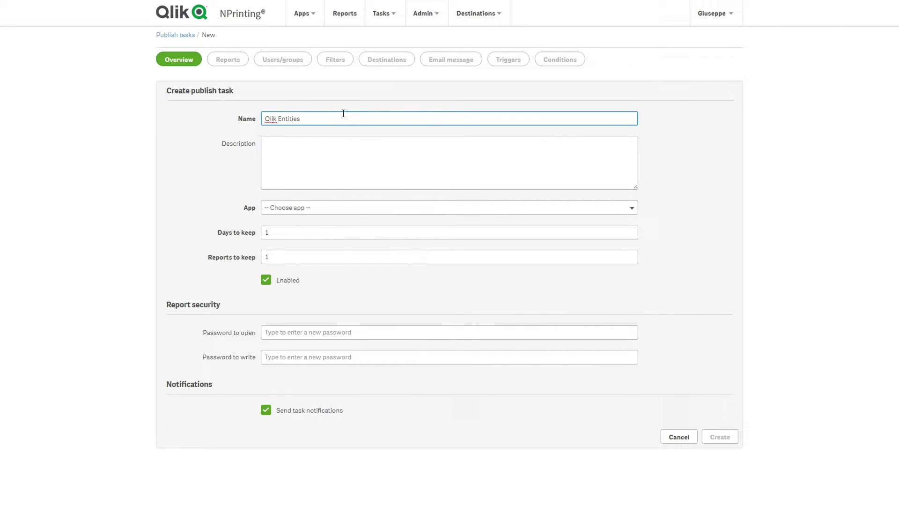
type("Qlik Entities")
left_click(331, 207)
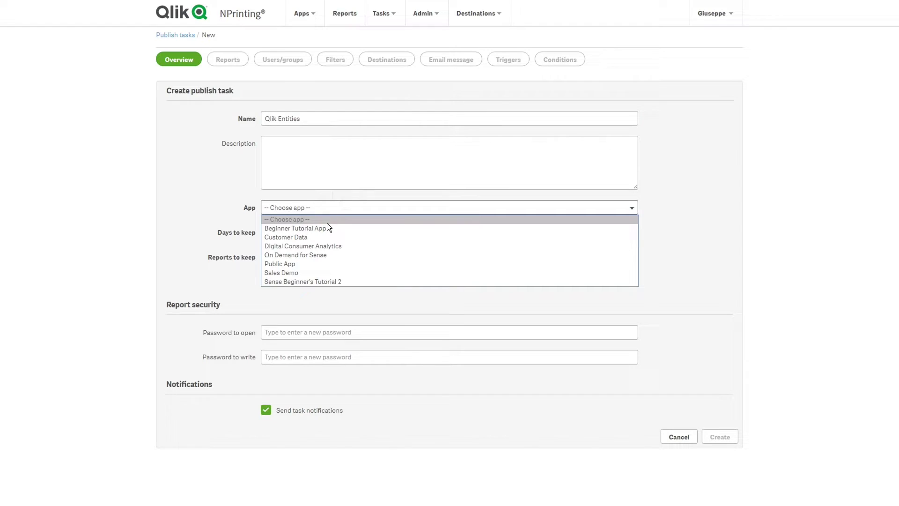
left_click(317, 231)
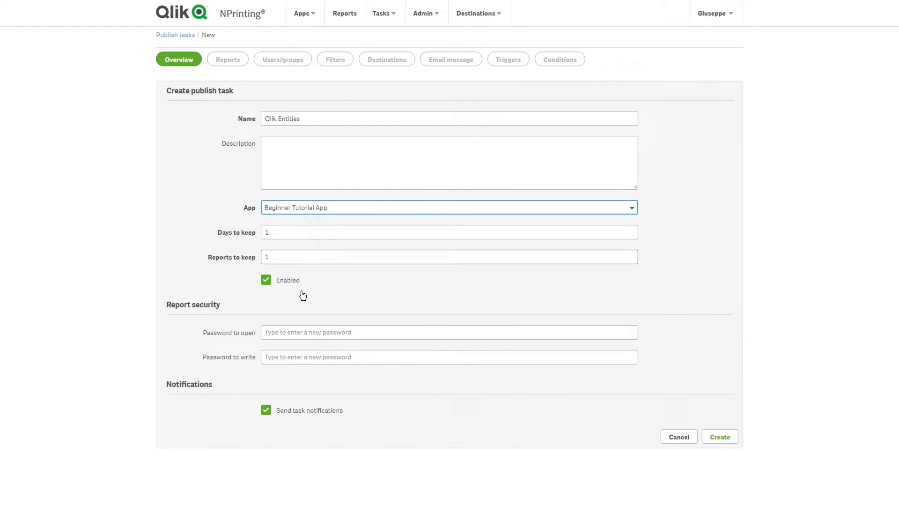
left_click(719, 436)
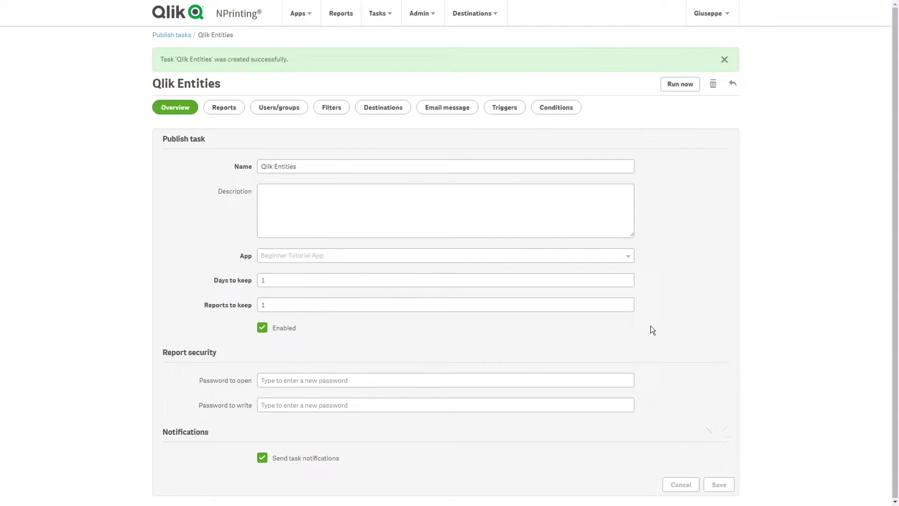
- Add the "Qlik Sense - Beginner tutorial Dashboard" report to the task with JPEG output and Very high quality
left_click(234, 111)
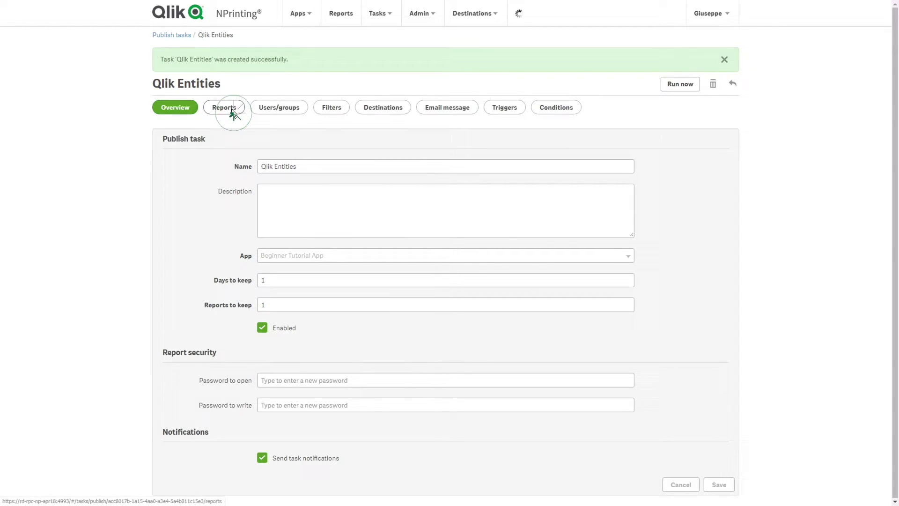
left_click(707, 95)
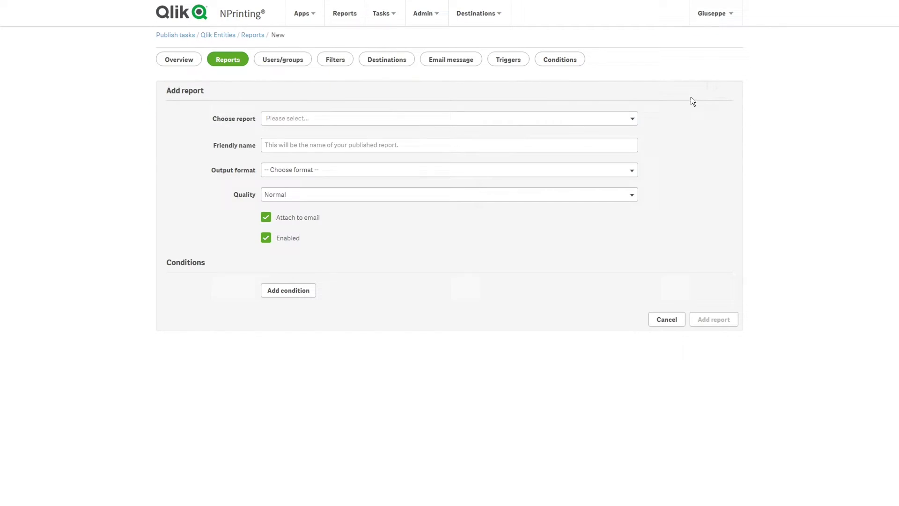
left_click(595, 119)
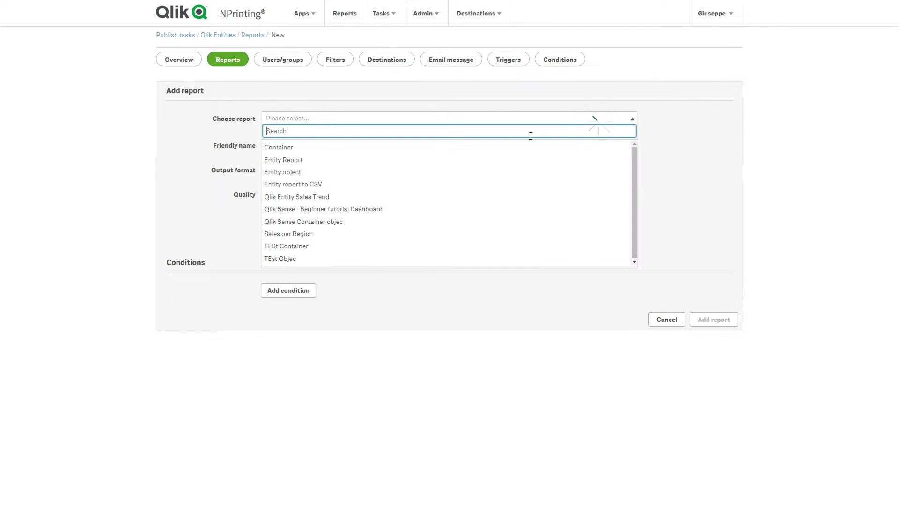
left_click(333, 208)
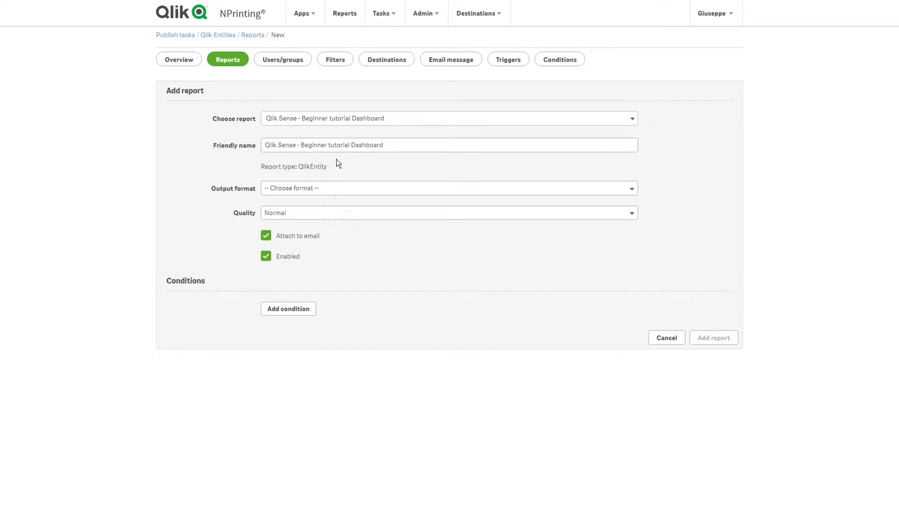
left_click(320, 187)
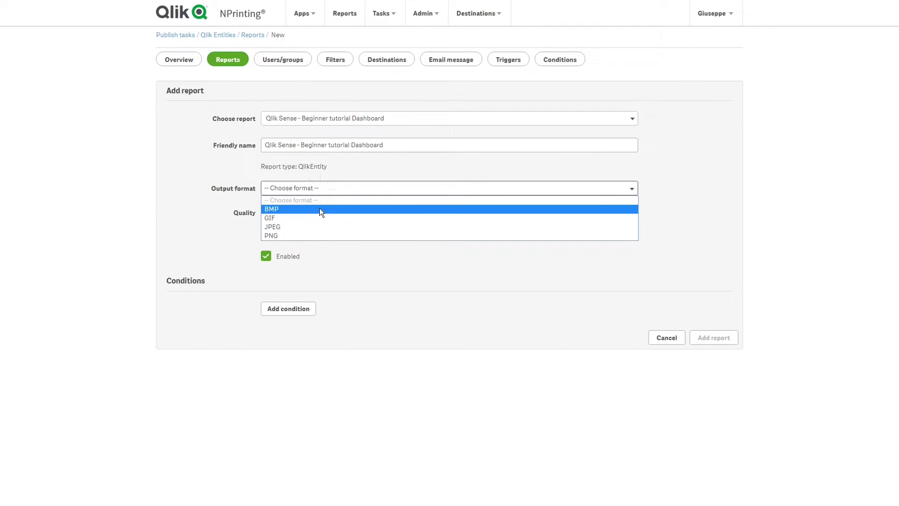
left_click(282, 228)
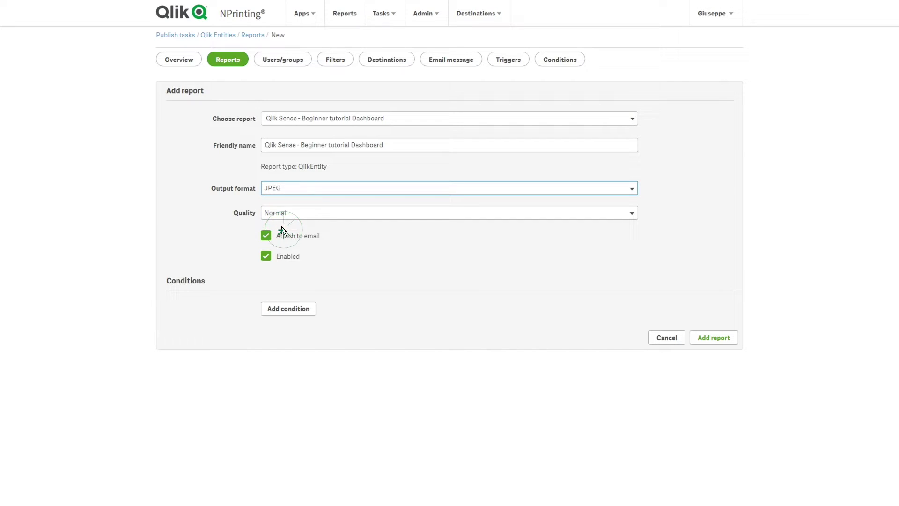
left_click(313, 214)
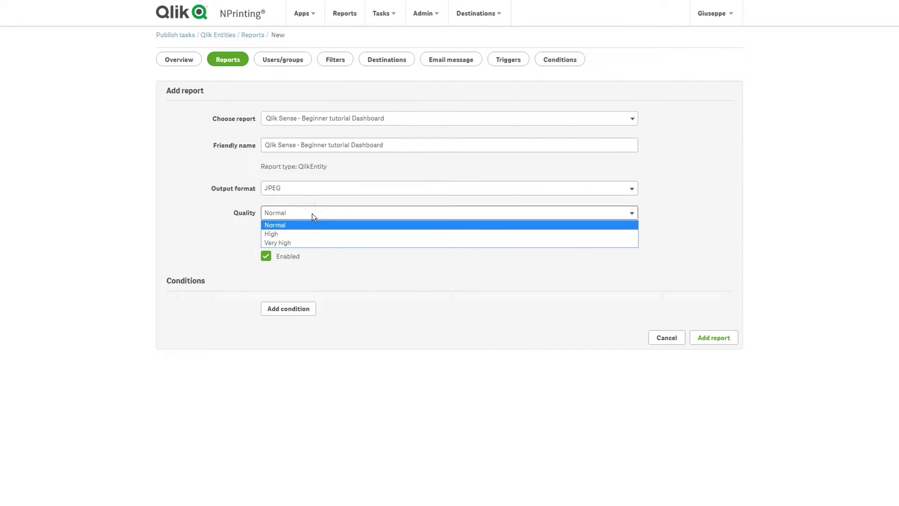
left_click(287, 244)
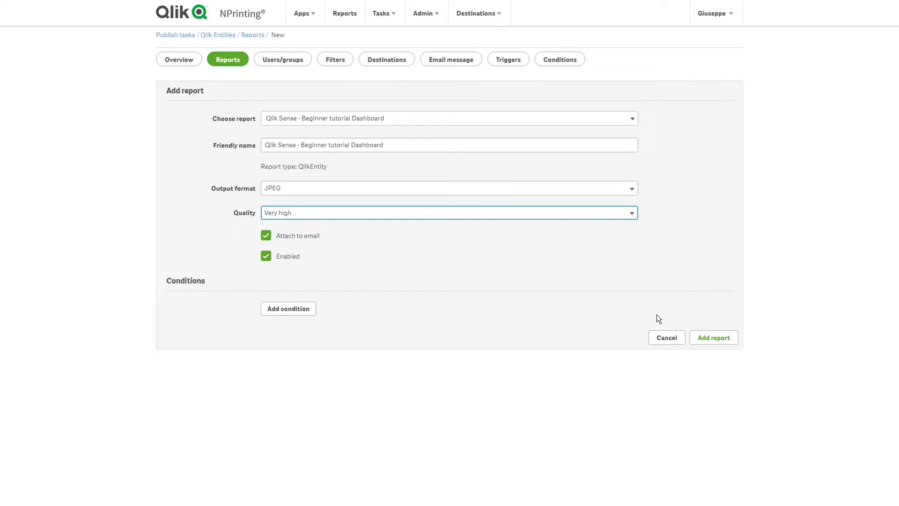
left_click(707, 338)
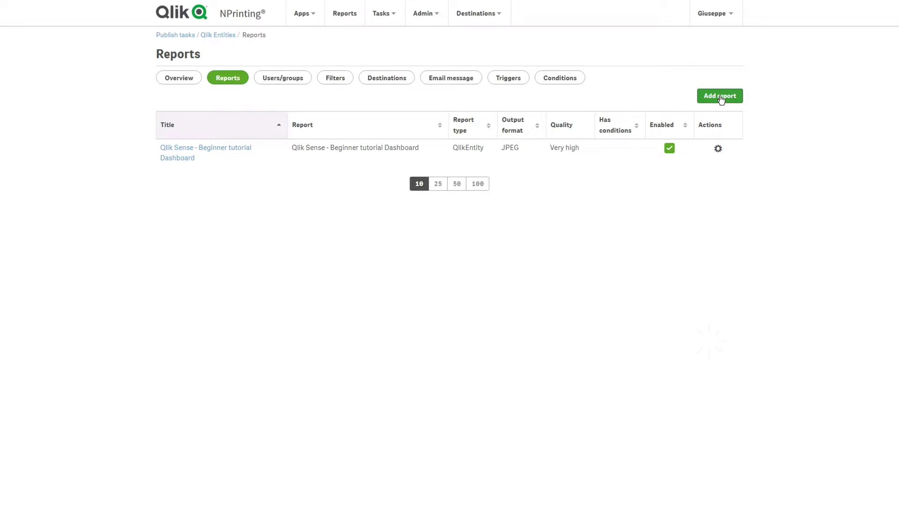
- Add the "Sales per Region" report to the task with JPEG output and Very high quality
left_click(721, 99)
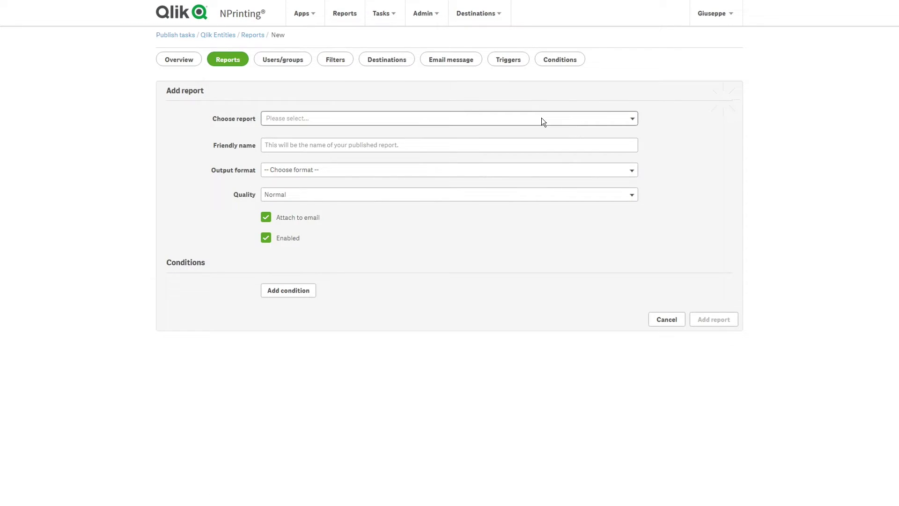
left_click(540, 120)
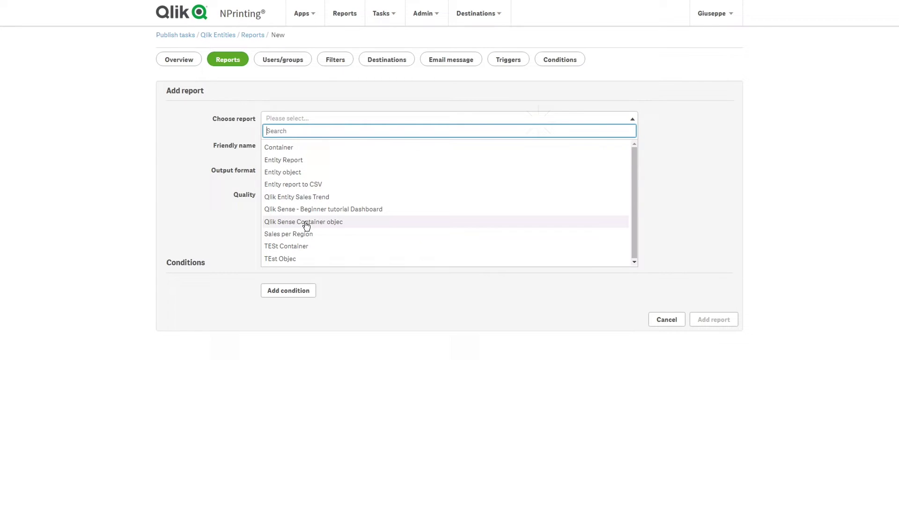
left_click(290, 235)
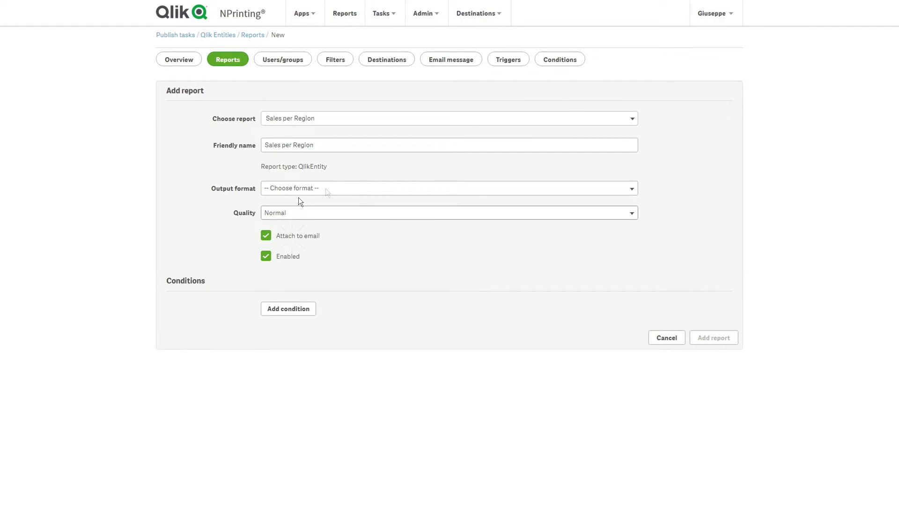
left_click(326, 189)
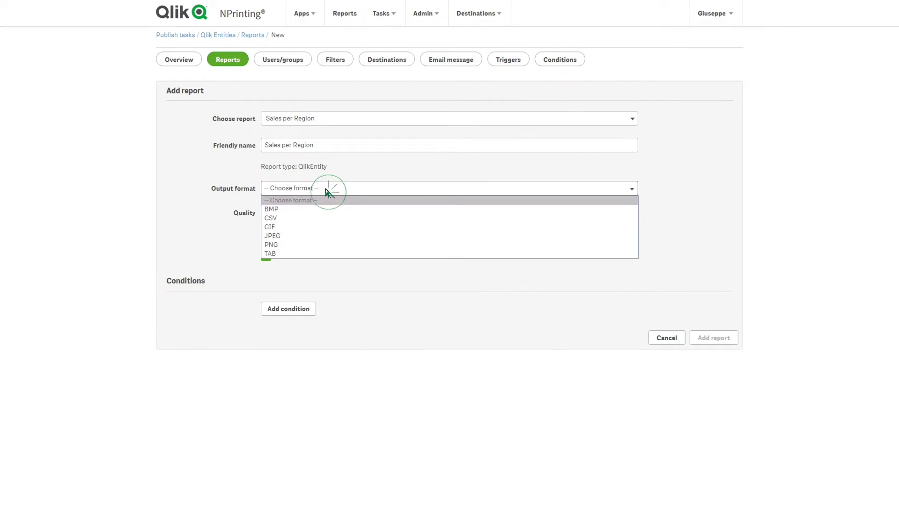
left_click(284, 236)
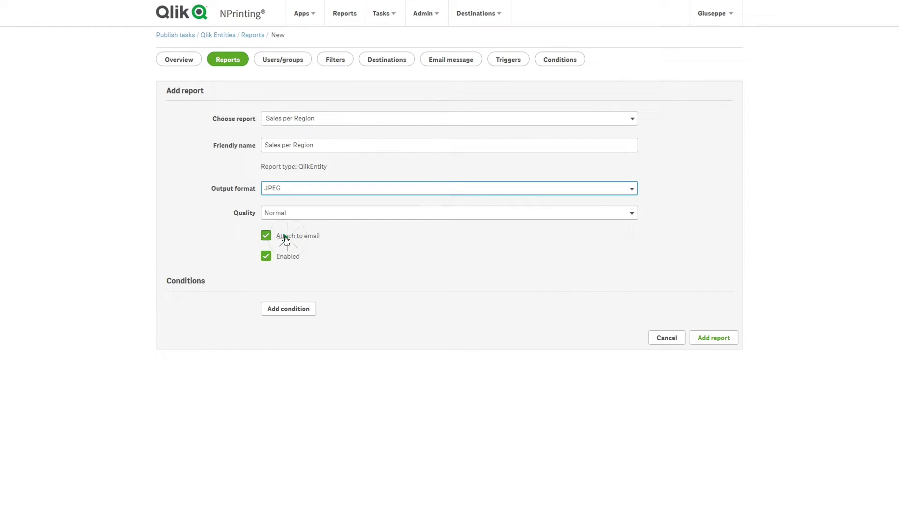
left_click(302, 214)
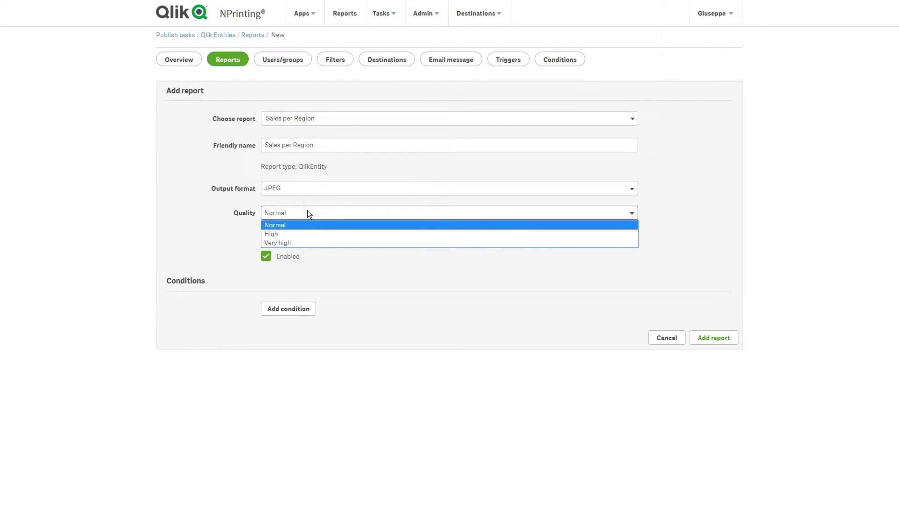
left_click(305, 242)
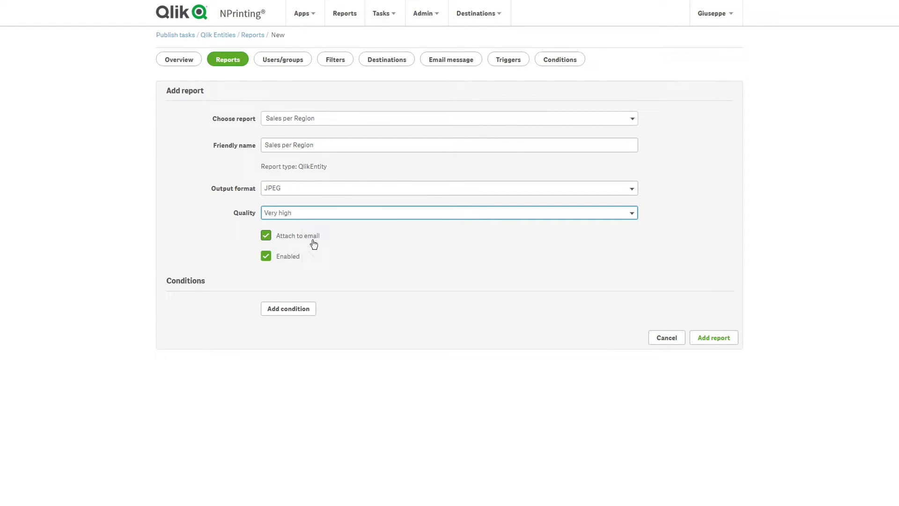
left_click(709, 337)
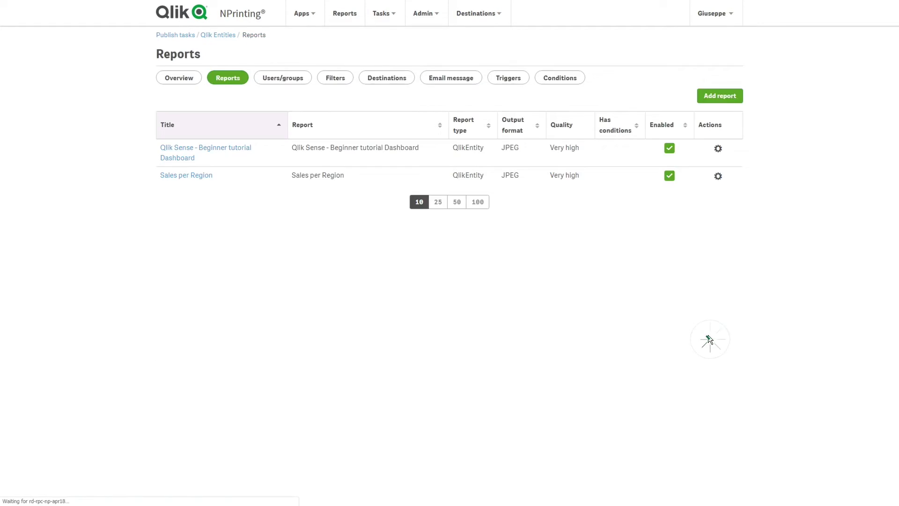
- Add the "Qlik Entity Sales Trend" report to the task with CSV output
left_click(710, 95)
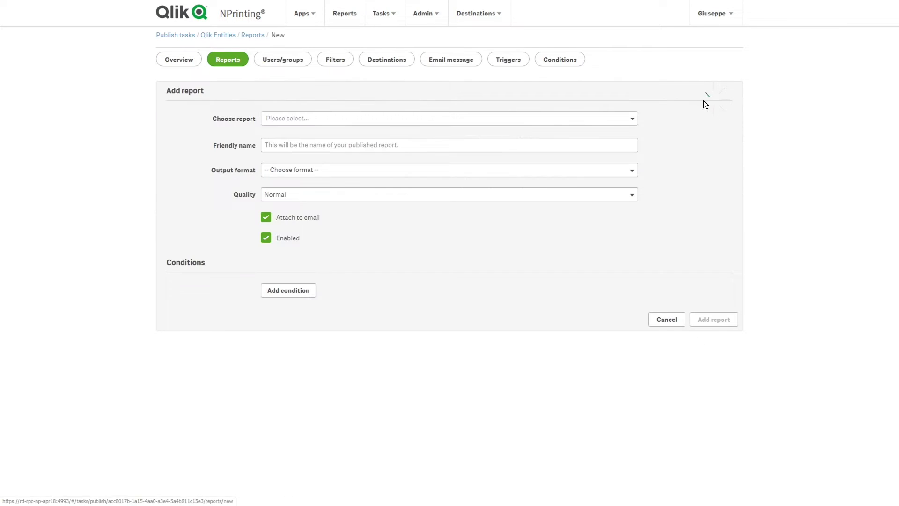
left_click(525, 123)
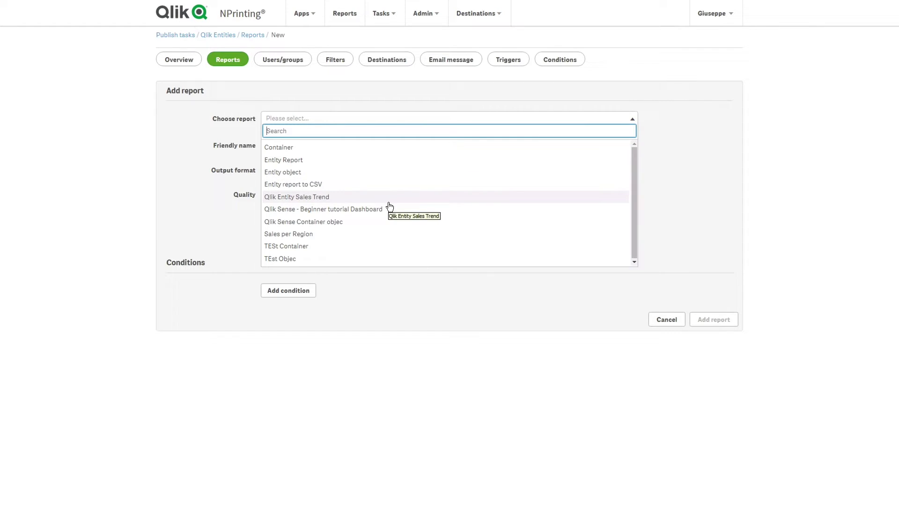
left_click(299, 203)
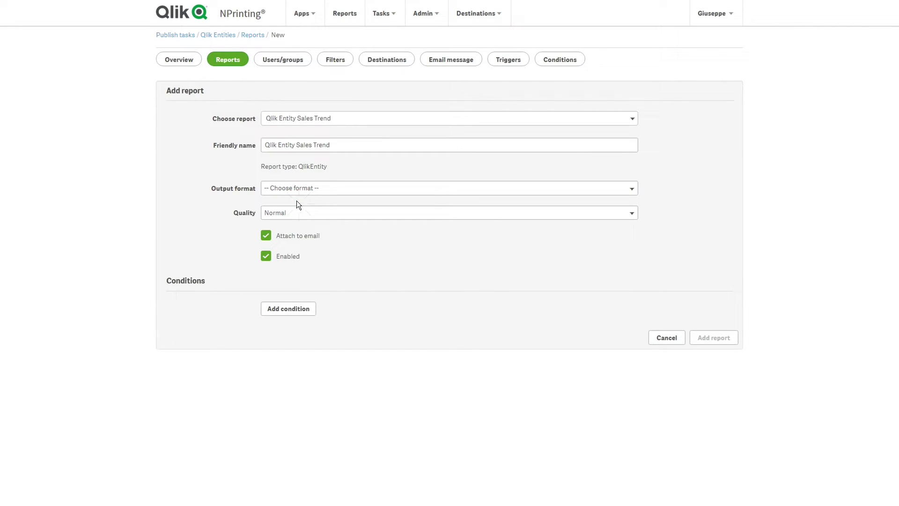
left_click(310, 187)
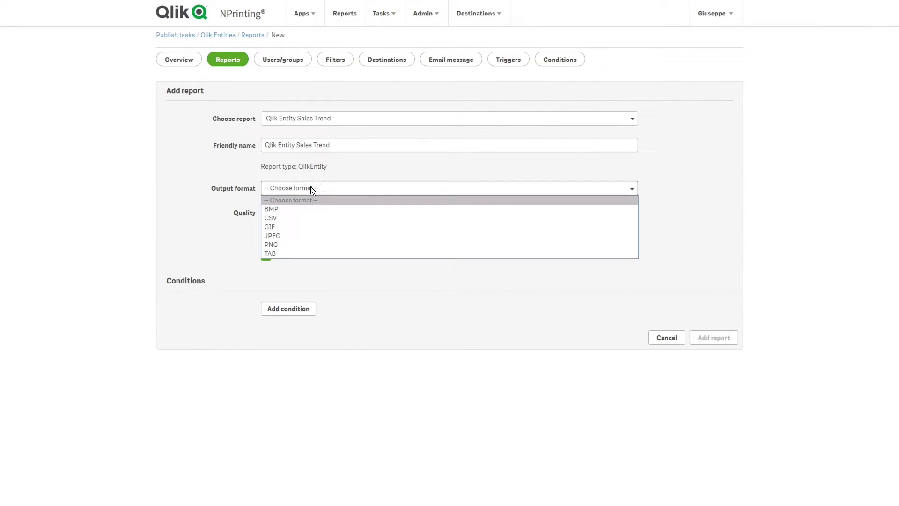
left_click(273, 218)
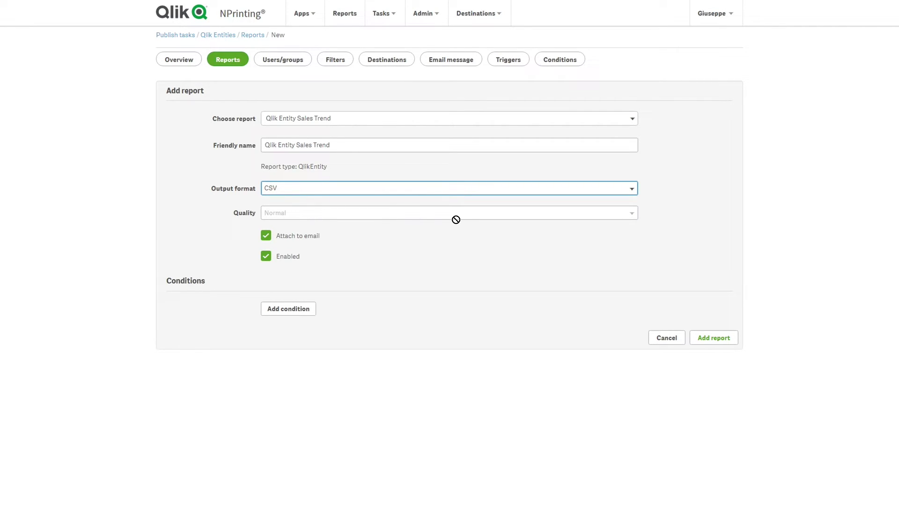
left_click(708, 339)
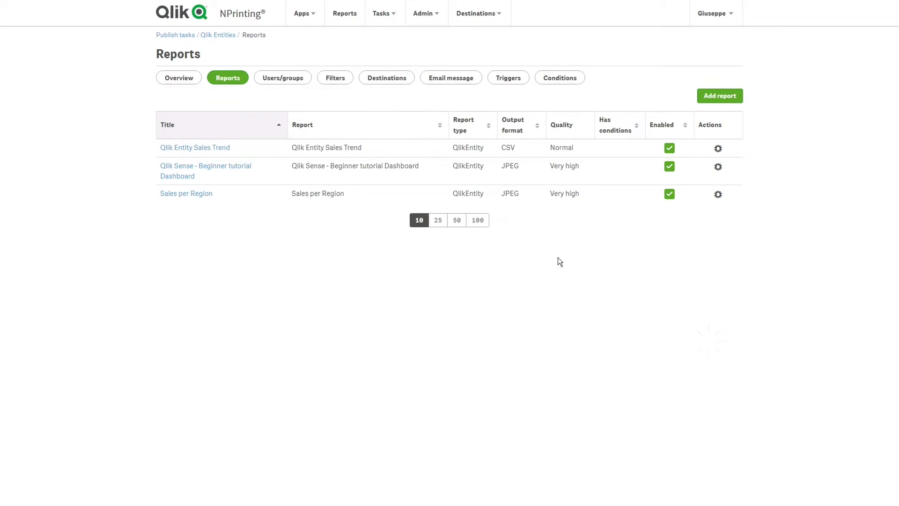
- Add the user's own account as an enabled task recipient with NewsStand as the destination
left_click(283, 76)
left_click(715, 96)
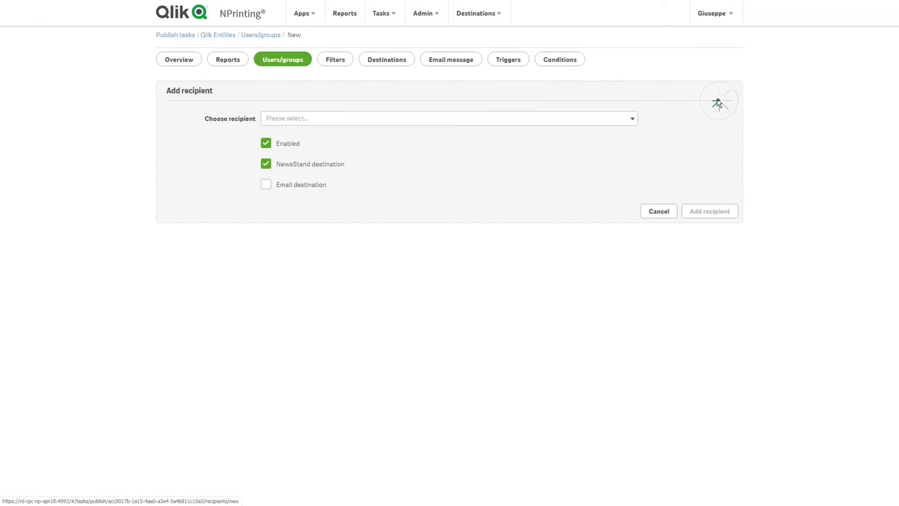
left_click(577, 119)
left_click(306, 184)
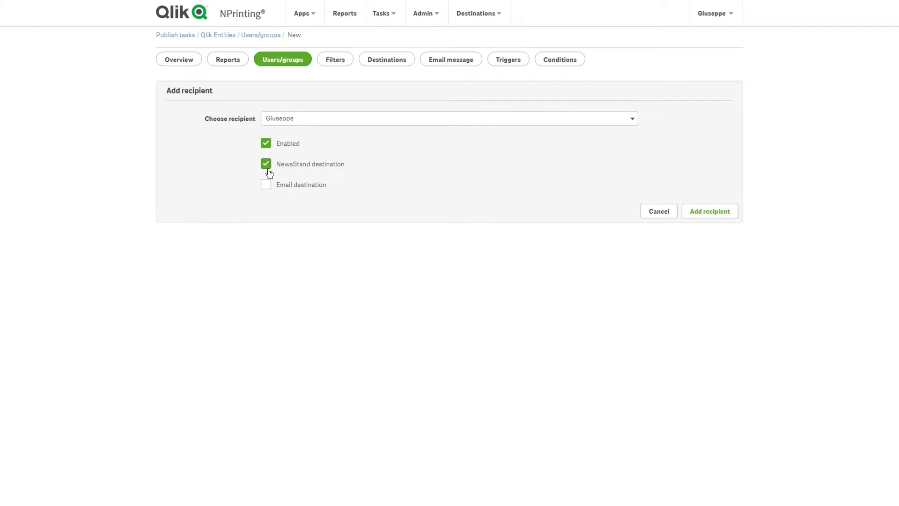
left_click(717, 212)
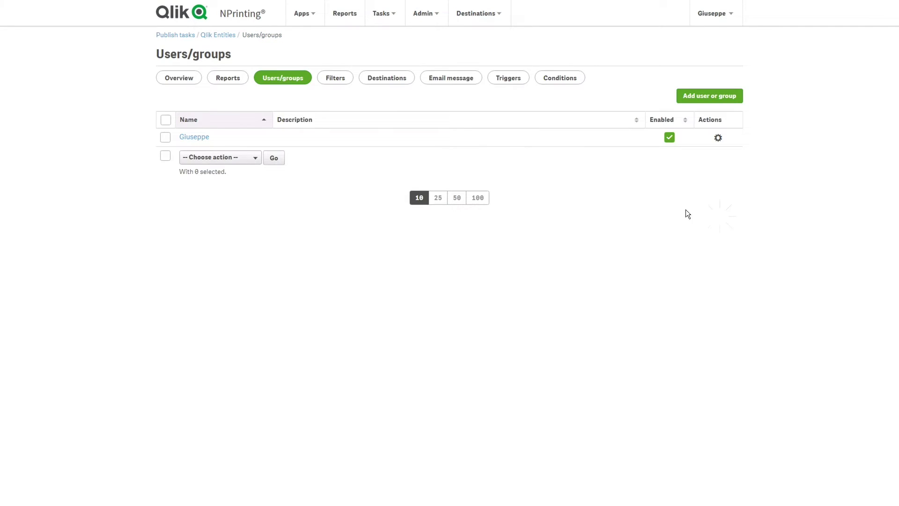
- Set the task's destinations to publish to NewsStand for all recipients, and run the task immediately
left_click(380, 81)
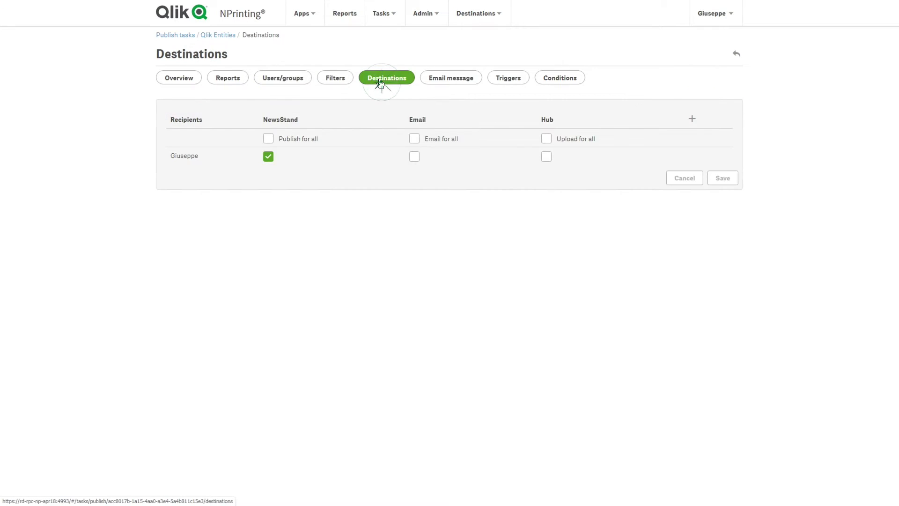
left_click(279, 140)
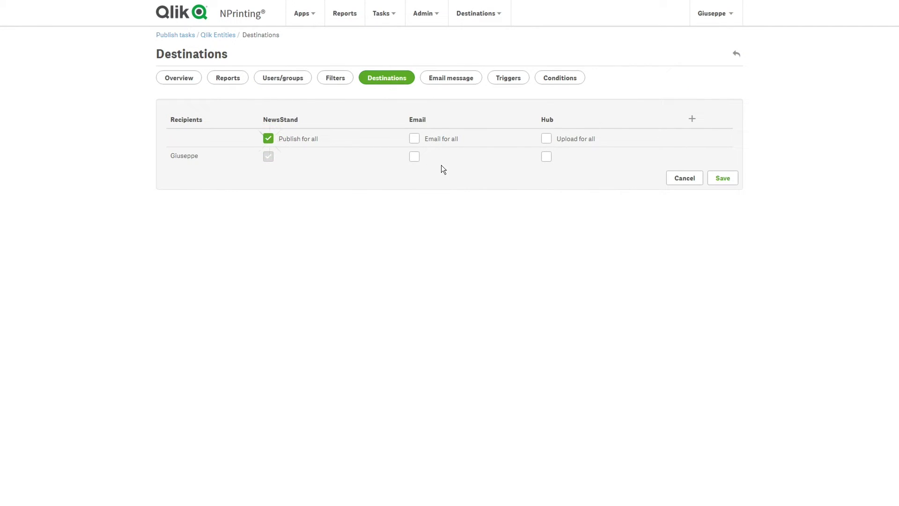
left_click(713, 177)
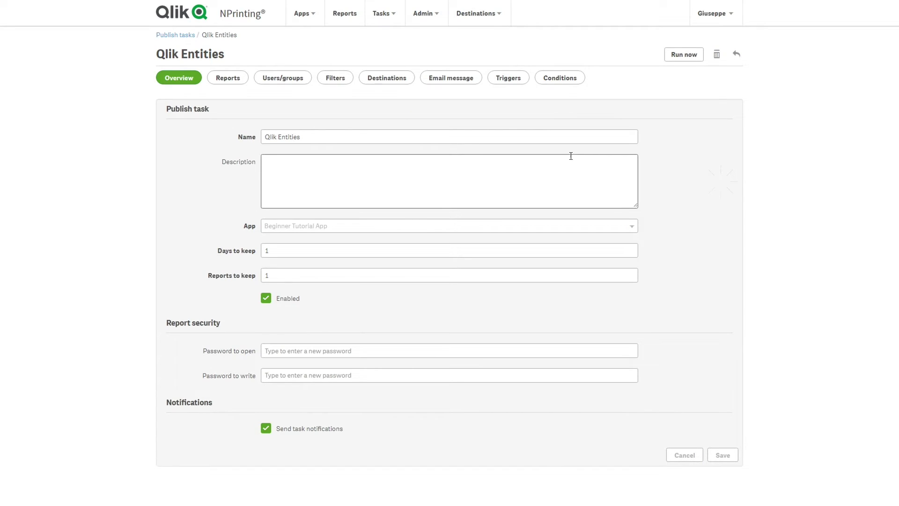
left_click(679, 57)
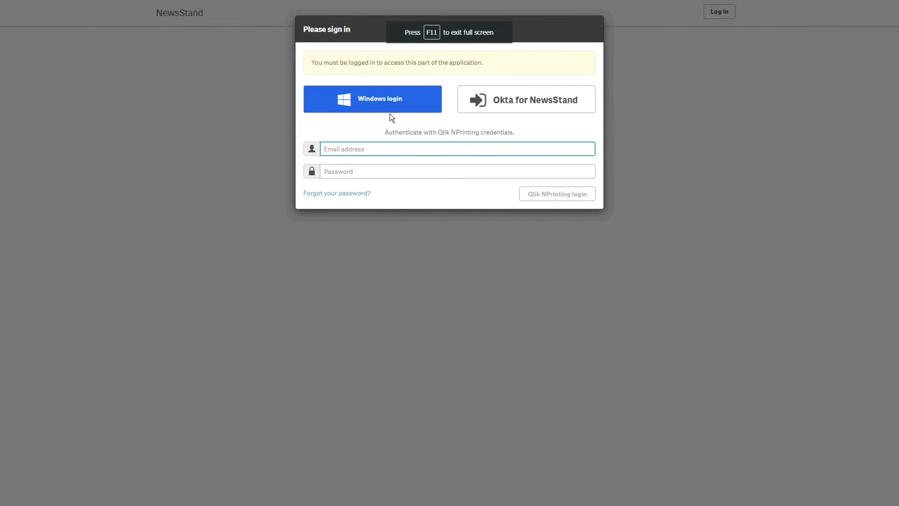
- Switch to NewsStand, sign in with the Windows login and dismiss the welcome message
left_click(376, 102)
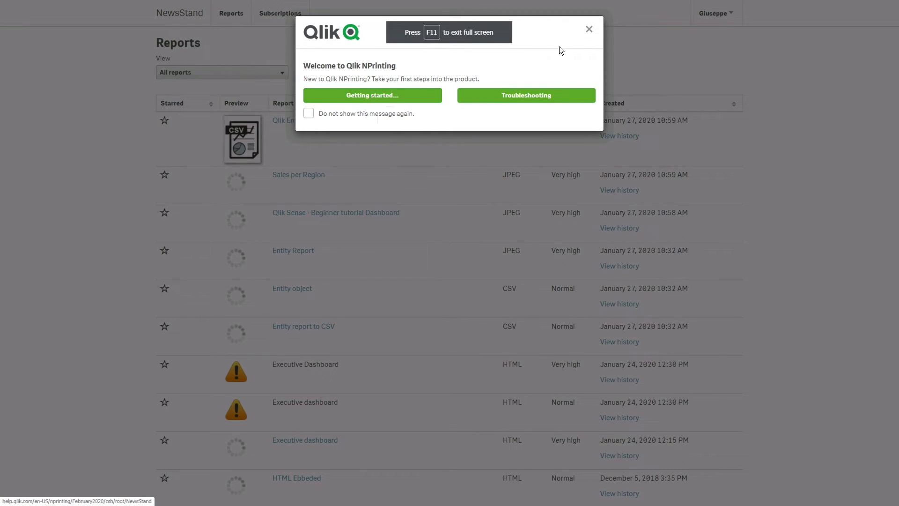
left_click(590, 31)
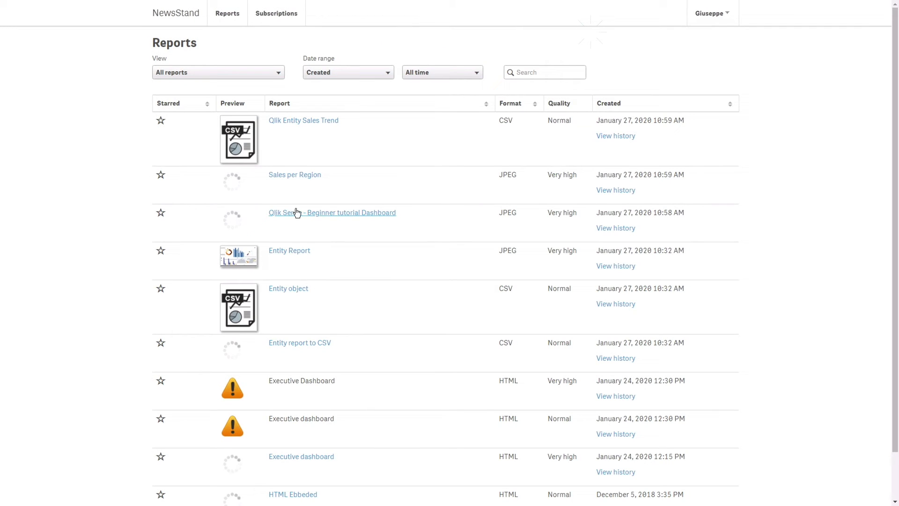
- Preview the published "Qlik Sense - Beginner tutorial Dashboard" and "Sales per Region" reports one after the other
left_click(300, 213)
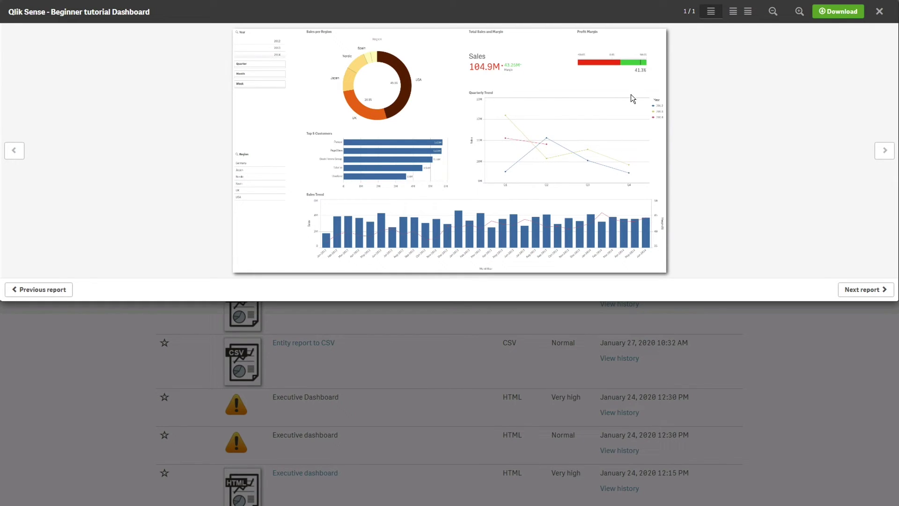
left_click(879, 11)
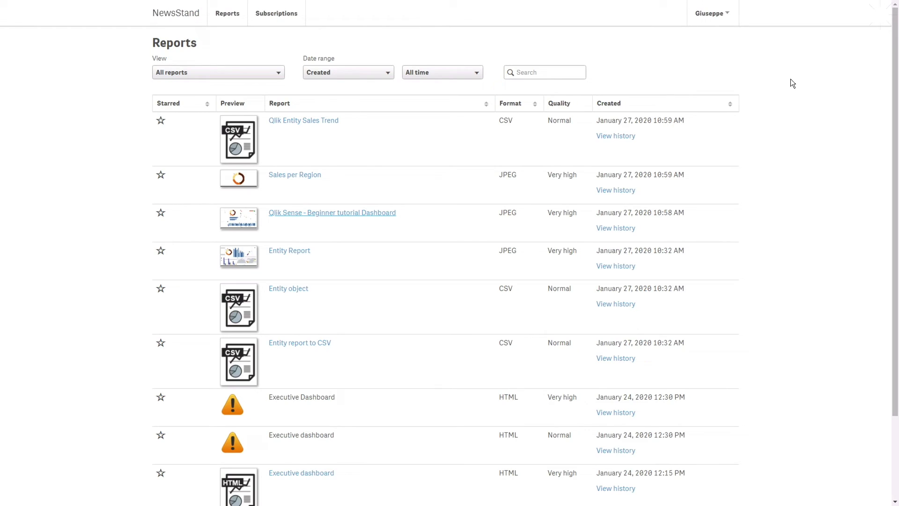
left_click(299, 177)
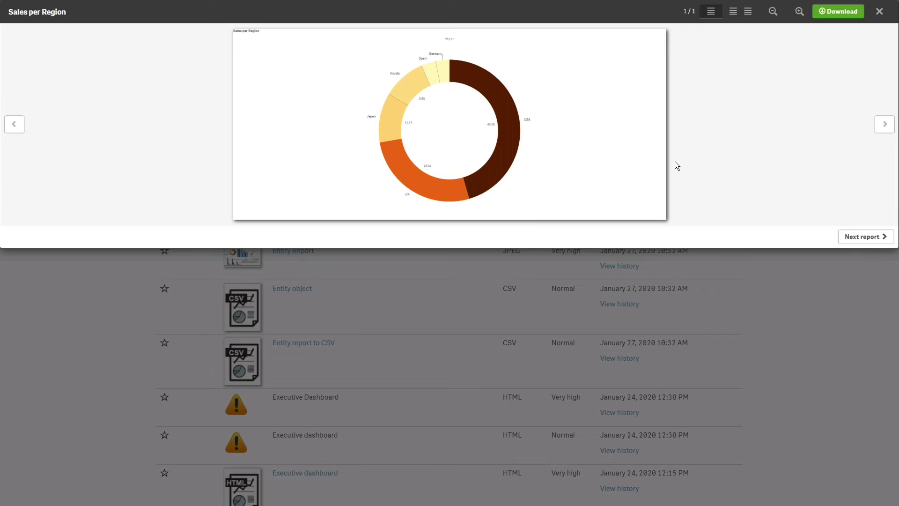
left_click(879, 11)
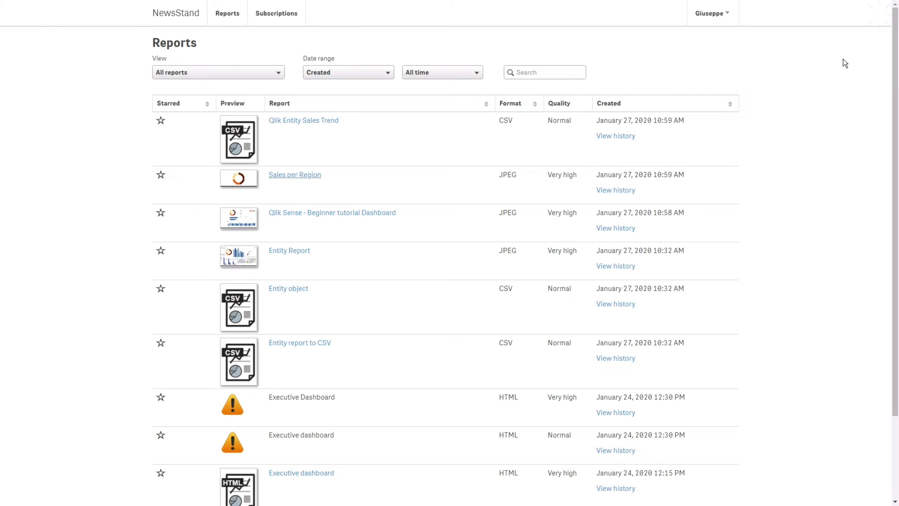
- Download the published "Qlik Entity Sales Trend" CSV report and review its rows in Excel
left_click(304, 123)
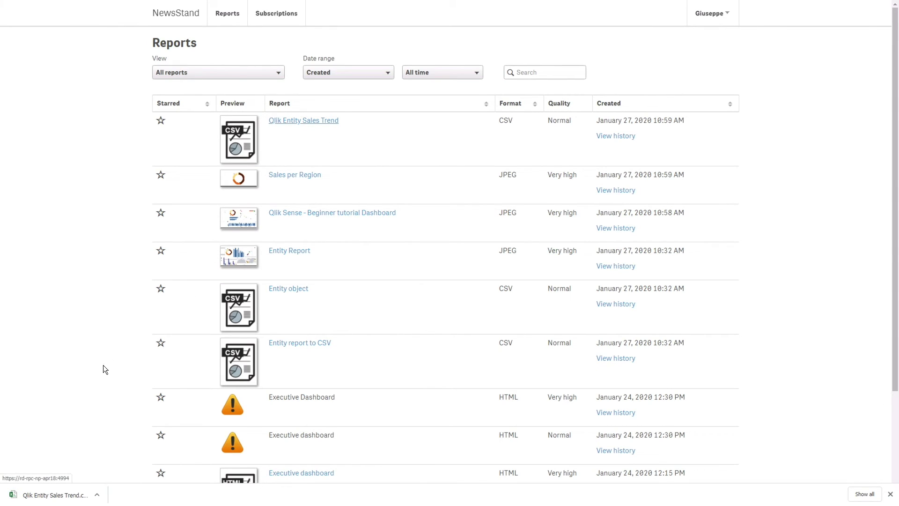
left_click(46, 496)
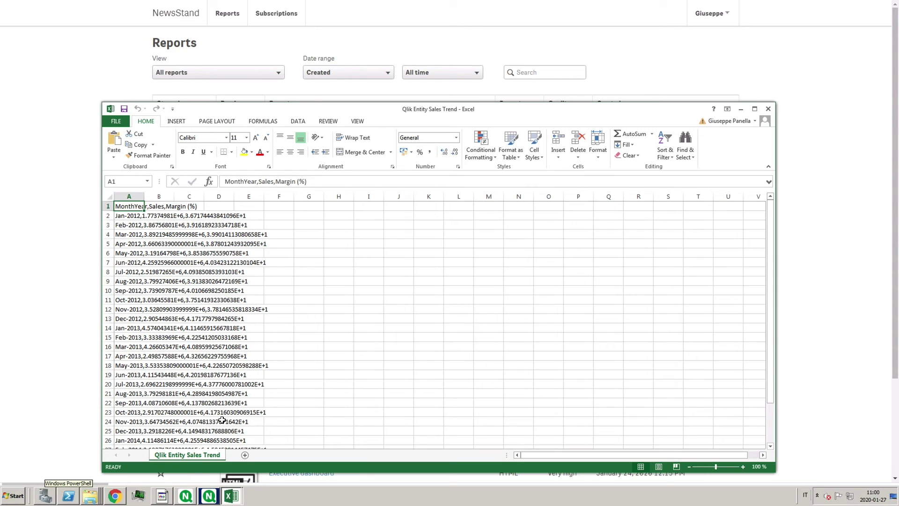
scroll(221, 420, "down", 3)
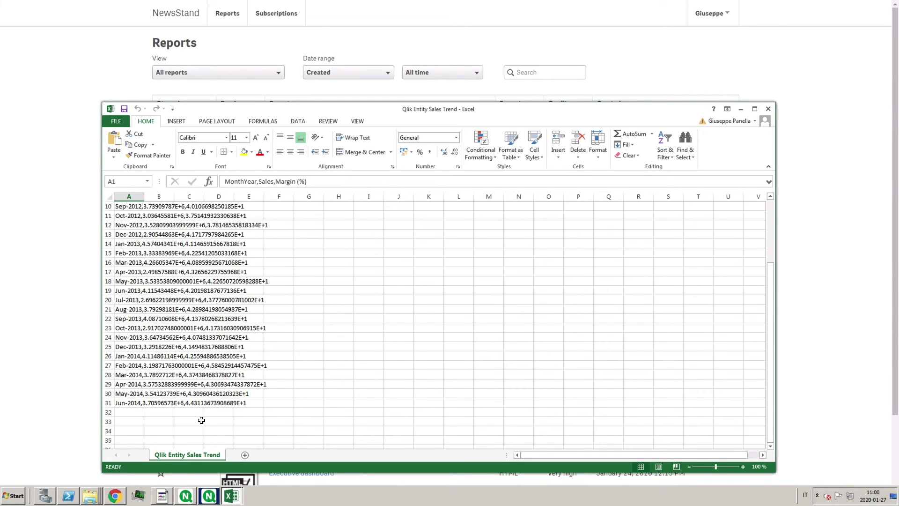